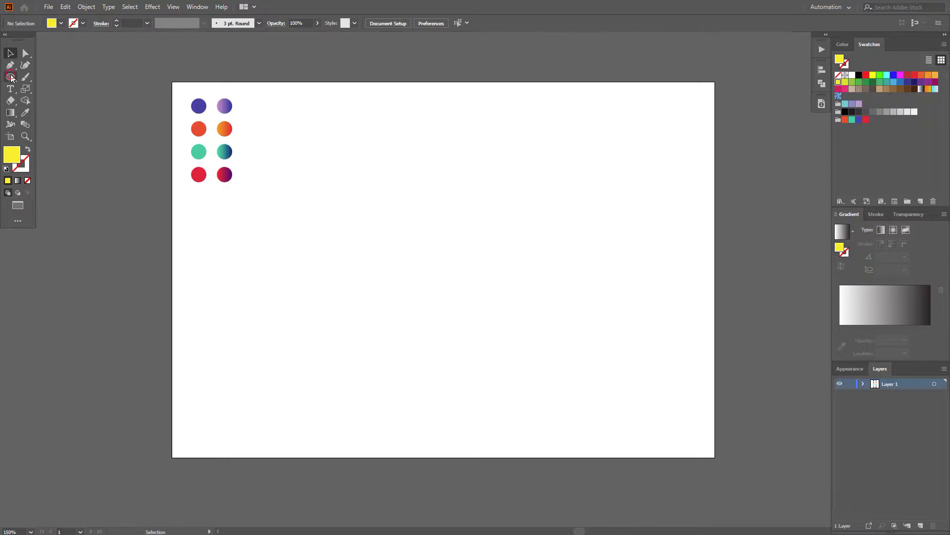
Draw a 285 × 285 px circle and centre it vertically on the artboard.
{"action": "left_click", "coordinate": [433, 251]}
{"action": "type", "text": "285"}
{"action": "key", "text": "Tab"}
{"action": "type", "text": "2"}
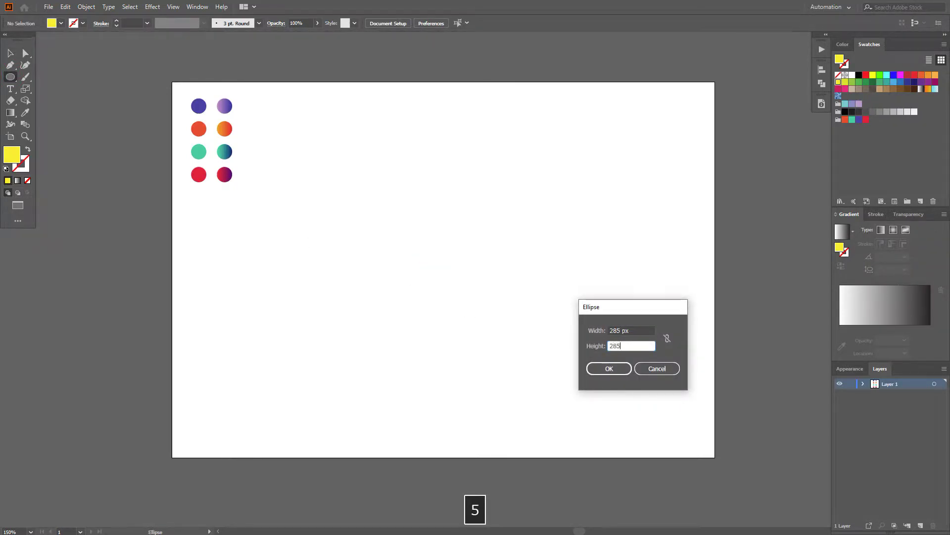
{"action": "type", "text": "85"}
{"action": "key", "text": "Return"}
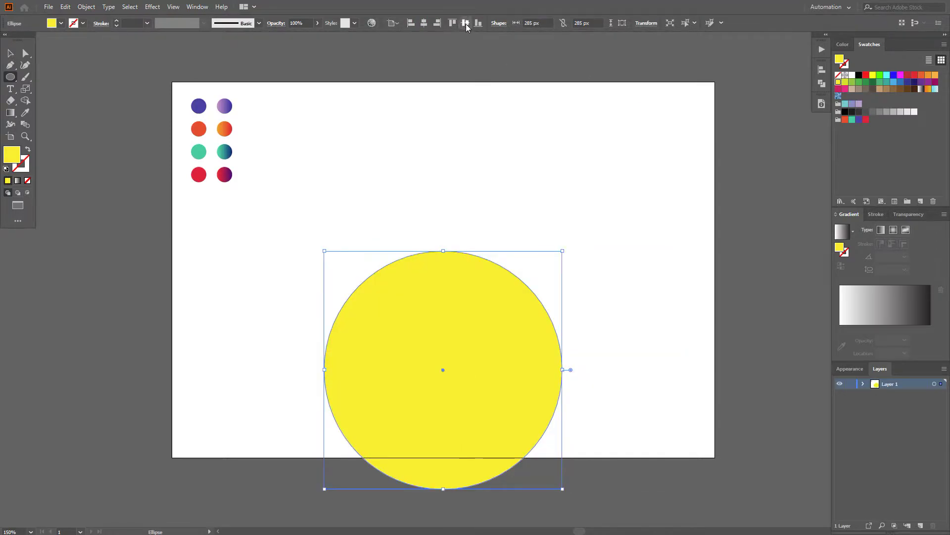
{"action": "left_click", "coordinate": [466, 24]}
{"action": "key", "text": "v"}
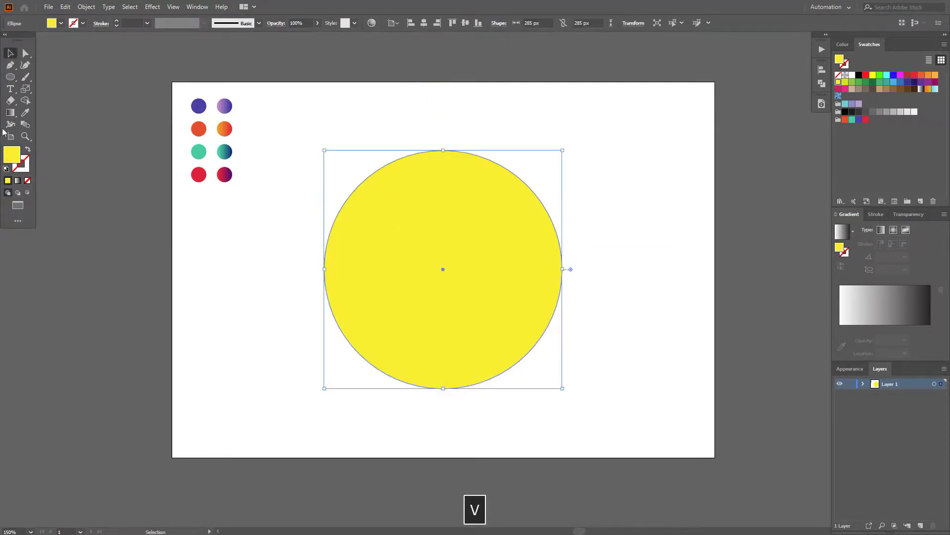
Turn the circle's fill into a stroke, colour it light gray, and set its weight to 2 pt.
{"action": "left_click", "coordinate": [28, 150]}
{"action": "key", "text": "x"}
{"action": "left_click", "coordinate": [424, 110]}
{"action": "left_click_drag", "start_coordinate": [587, 366], "coordinate": [533, 324]}
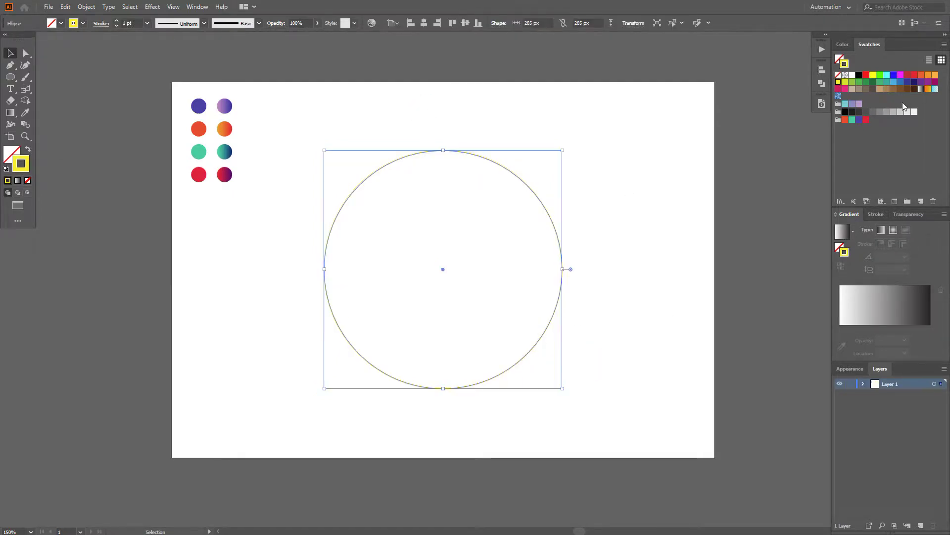
{"action": "left_click", "coordinate": [876, 215]}
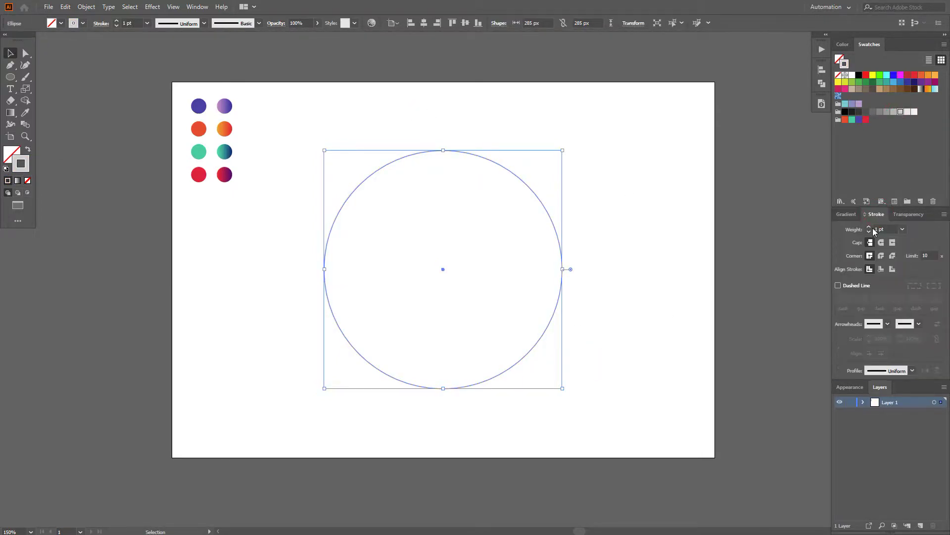
{"action": "left_click", "coordinate": [870, 227]}
{"action": "left_click", "coordinate": [640, 282]}
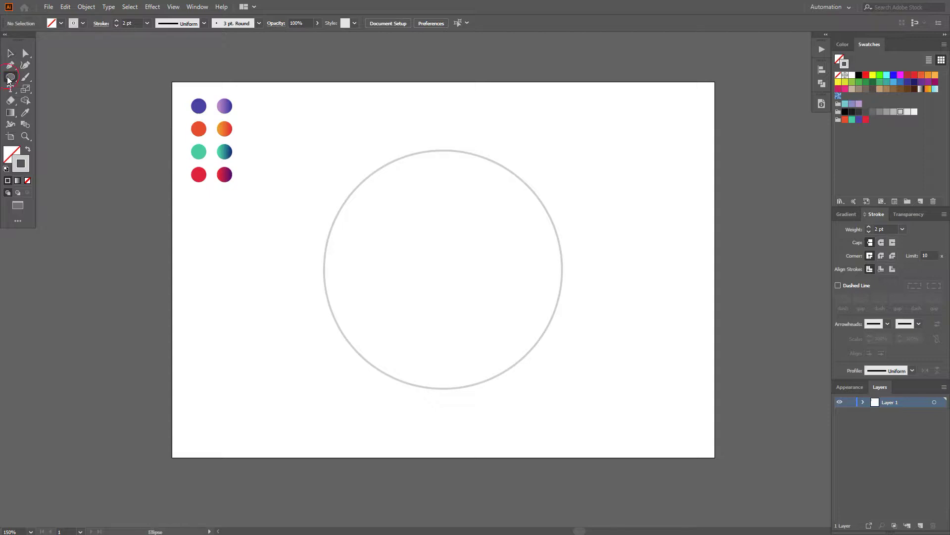
Draw a 235 × 235 px circle and centre it horizontally and vertically inside the larger ring.
{"action": "left_click", "coordinate": [566, 159]}
{"action": "type", "text": "23"}
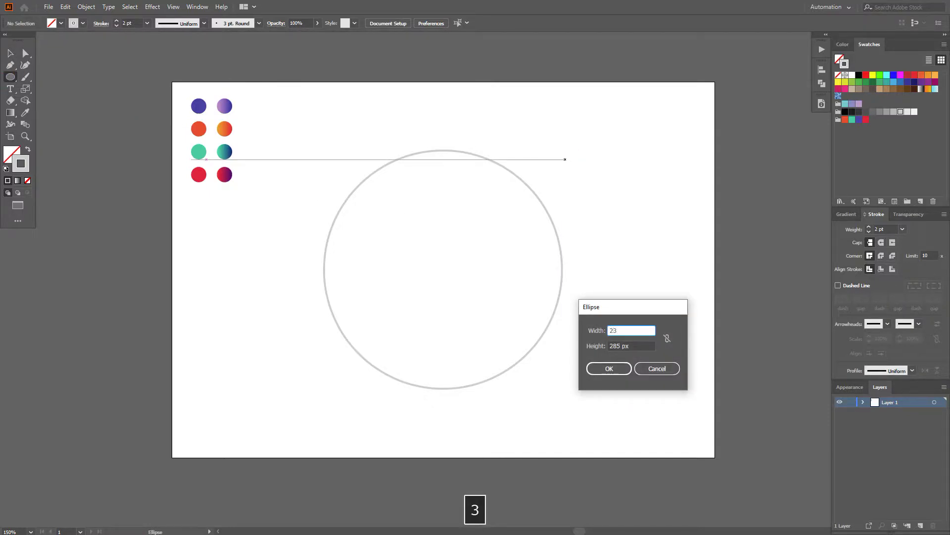
{"action": "type", "text": "5"}
{"action": "key", "text": "Tab"}
{"action": "type", "text": "235"}
{"action": "key", "text": "Return"}
{"action": "left_click", "coordinate": [424, 24]}
{"action": "left_click", "coordinate": [466, 23]}
{"action": "key", "text": "v"}
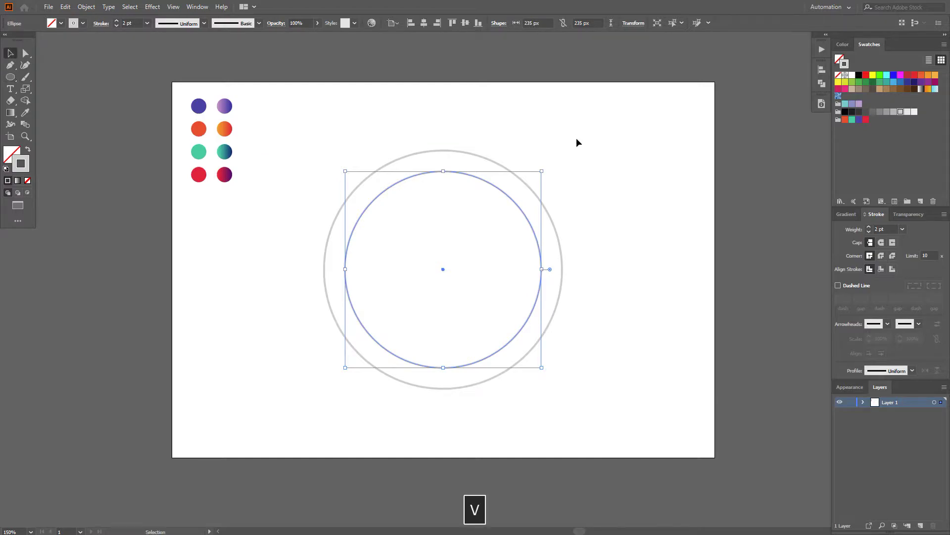
Swap the inner circle's fill and stroke so it is solid light gray without an outline.
{"action": "left_click", "coordinate": [28, 150]}
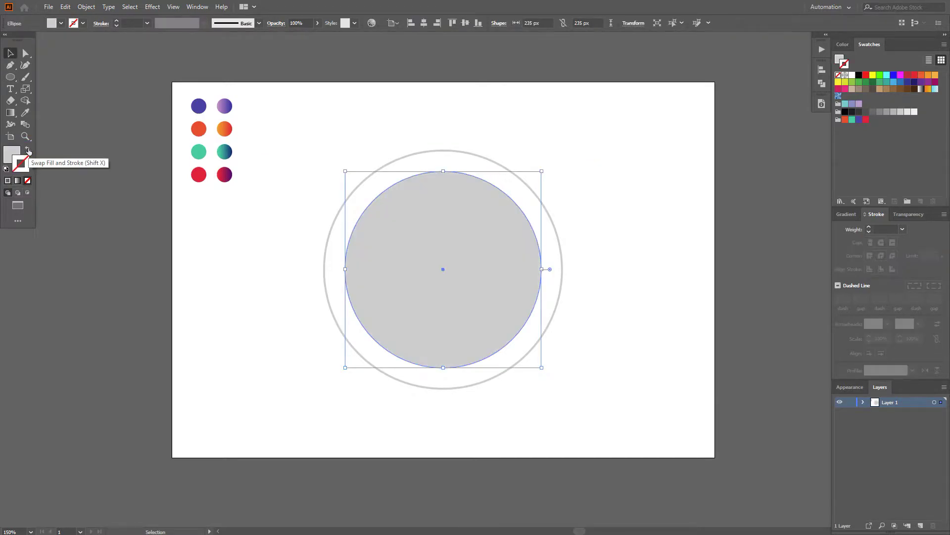
{"action": "key", "text": "x"}
{"action": "left_click", "coordinate": [335, 128]}
Duplicate the inner circle slightly down and to the right, and fill the copy with a lighter gray.
{"action": "left_click", "coordinate": [415, 270]}
{"action": "scroll", "coordinate": [413, 257], "scroll_direction": "up", "scroll_amount": 1}
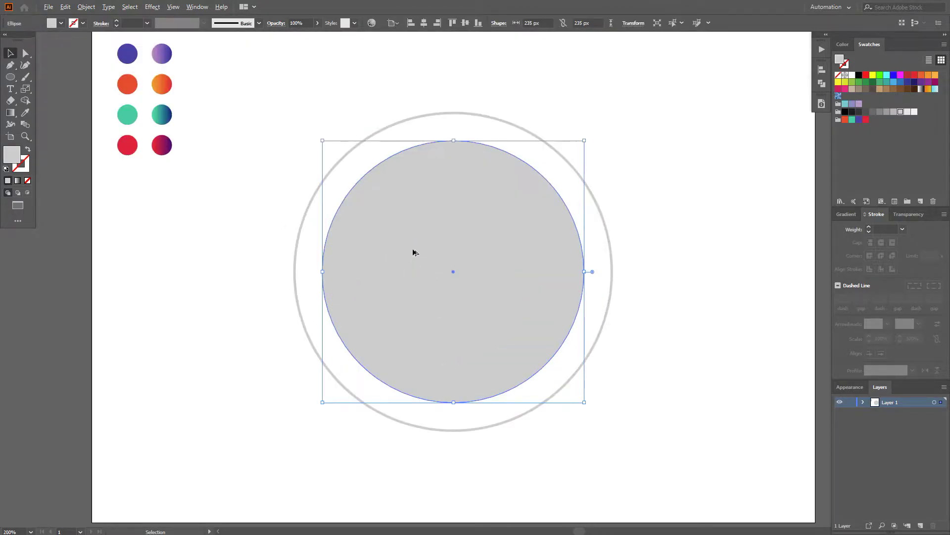
{"action": "scroll", "coordinate": [415, 252], "scroll_direction": "up", "scroll_amount": 1}
{"action": "left_click_drag", "start_coordinate": [369, 174], "coordinate": [373, 178]}
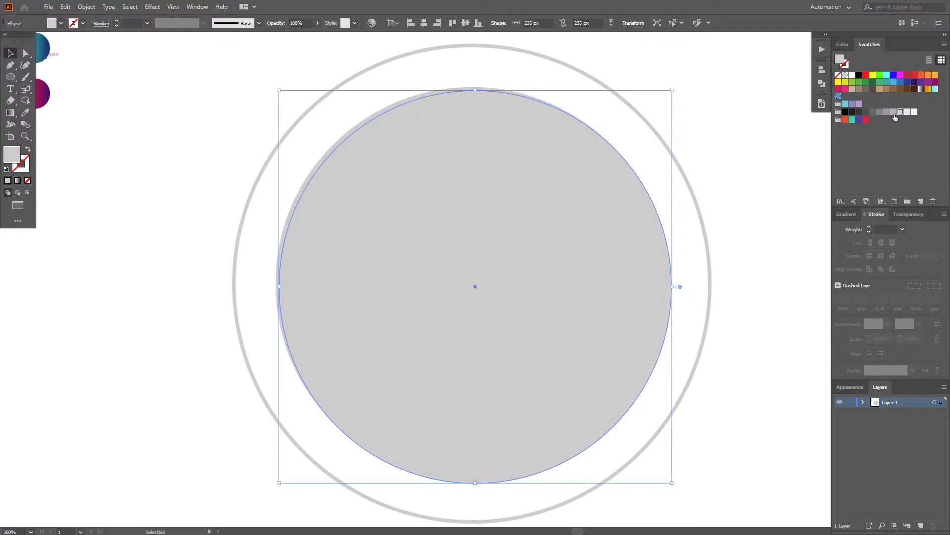
{"action": "left_click", "coordinate": [908, 111]}
{"action": "left_click", "coordinate": [353, 115]}
Copy the original inner circle and paste the duplicate directly in front of it.
{"action": "left_click", "coordinate": [349, 130]}
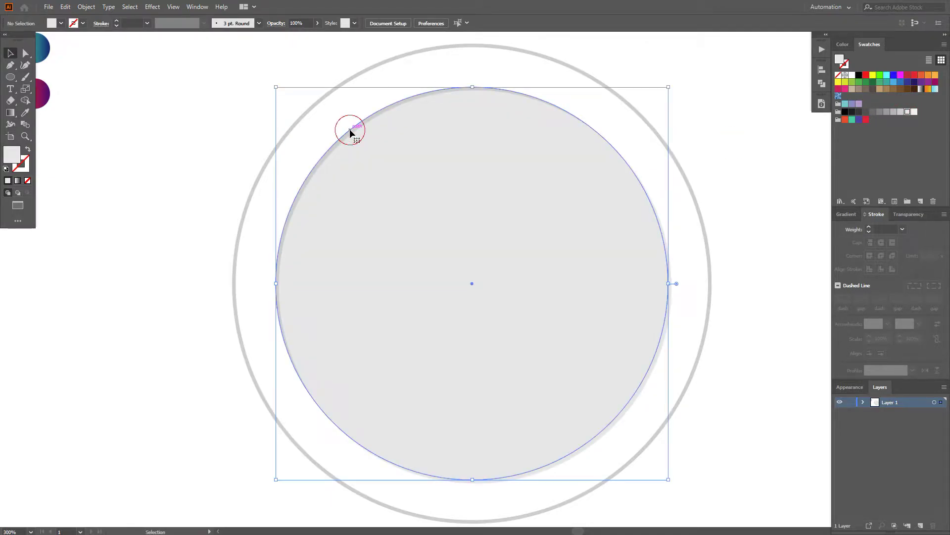
{"action": "left_click", "coordinate": [82, 8]}
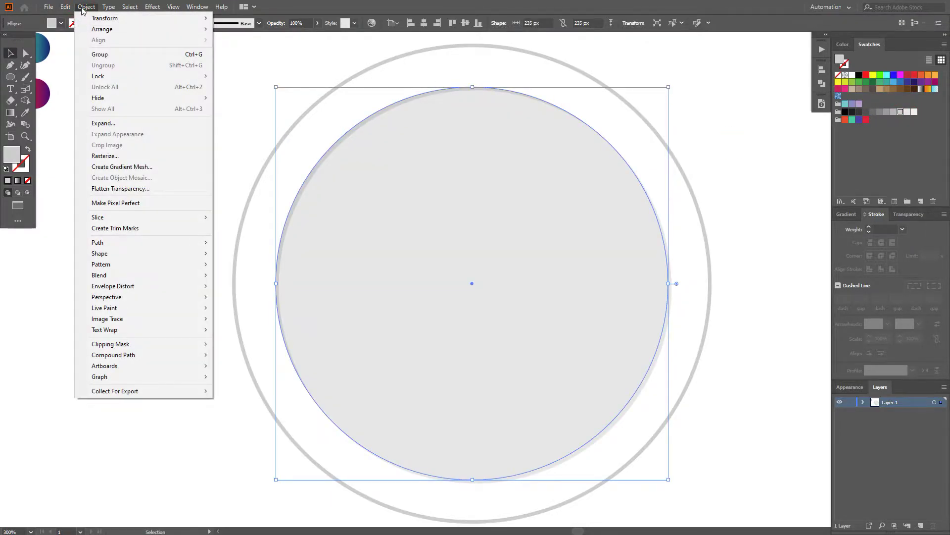
{"action": "mouse_move", "coordinate": [66, 7]}
{"action": "left_click", "coordinate": [82, 54]}
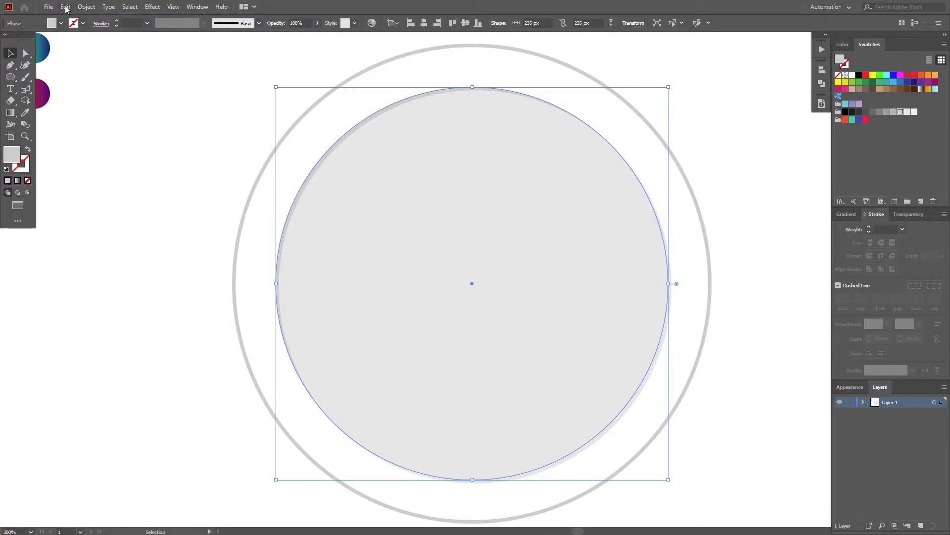
{"action": "left_click", "coordinate": [65, 7]}
{"action": "left_click", "coordinate": [97, 77]}
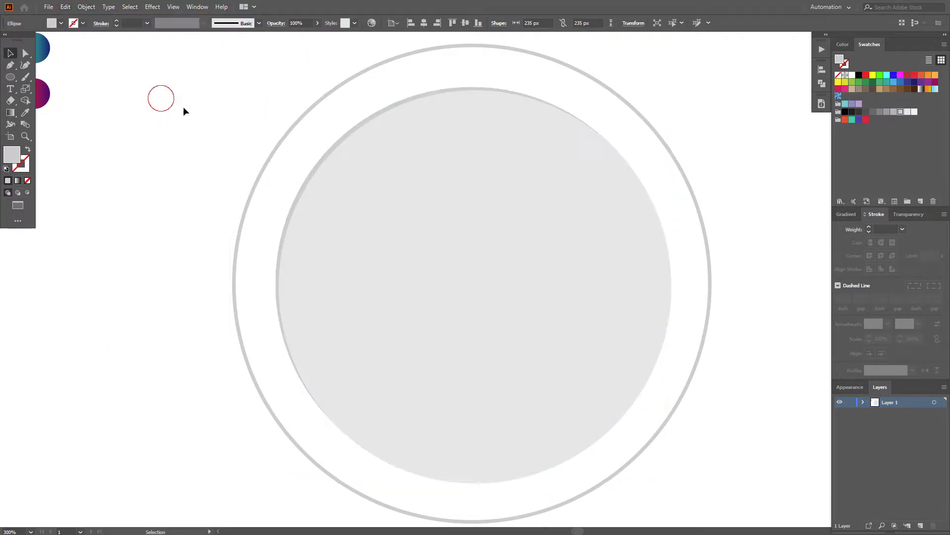
Subtract the offset circle from the pasted circle with Minus Front and fill the upper-left crescent with a darker gray.
{"action": "left_click", "coordinate": [357, 123], "text": "shift"}
{"action": "left_click", "coordinate": [821, 84]}
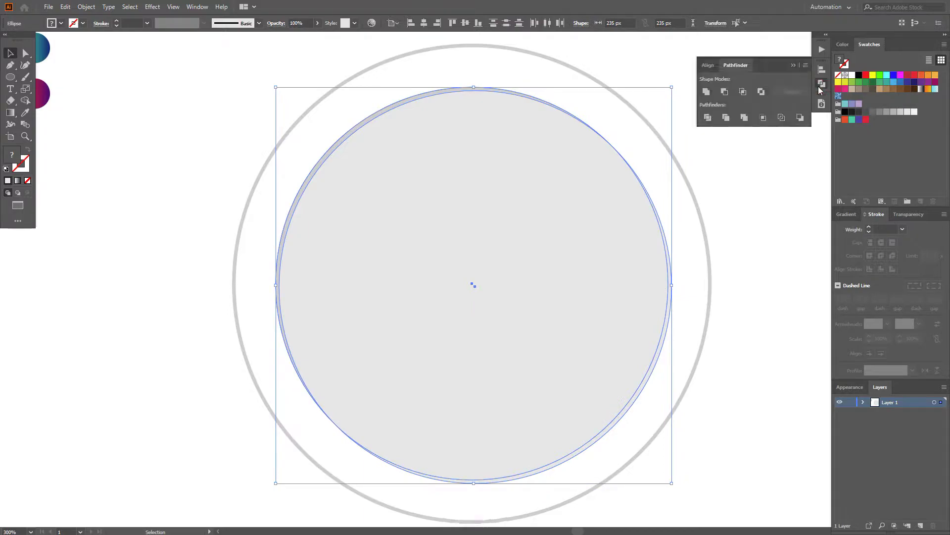
{"action": "left_click", "coordinate": [724, 92]}
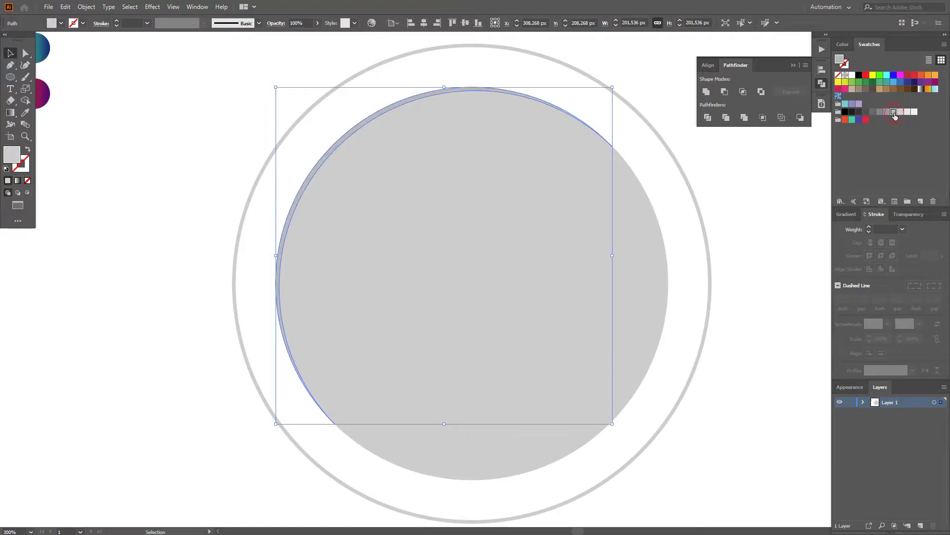
{"action": "key", "text": "ctrl+shift+a"}
Duplicate the inner circle slightly up and to the left, filling the copy with a lighter gray.
{"action": "left_click", "coordinate": [582, 362]}
{"action": "left_click_drag", "start_coordinate": [582, 362], "coordinate": [579, 357]}
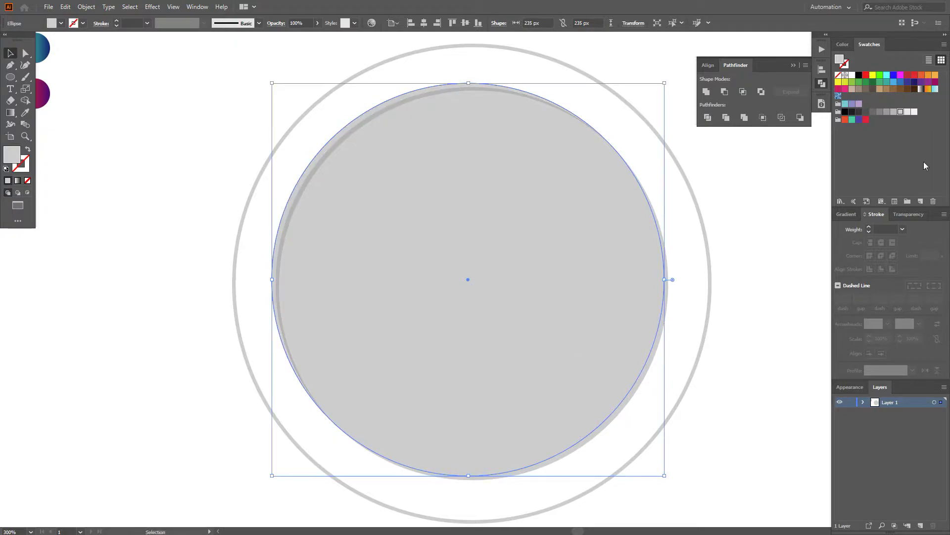
{"action": "left_click", "coordinate": [907, 112]}
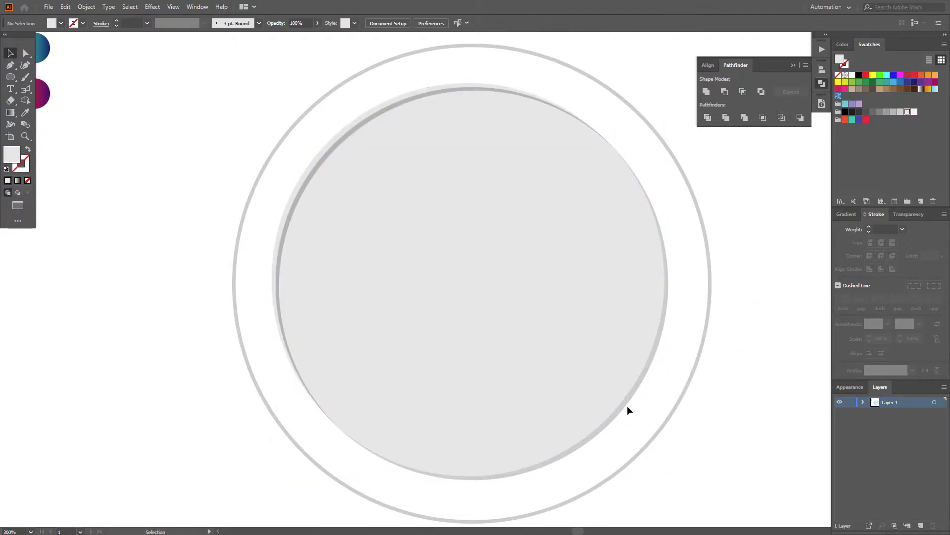
{"action": "left_click_drag", "start_coordinate": [584, 341], "coordinate": [586, 342]}
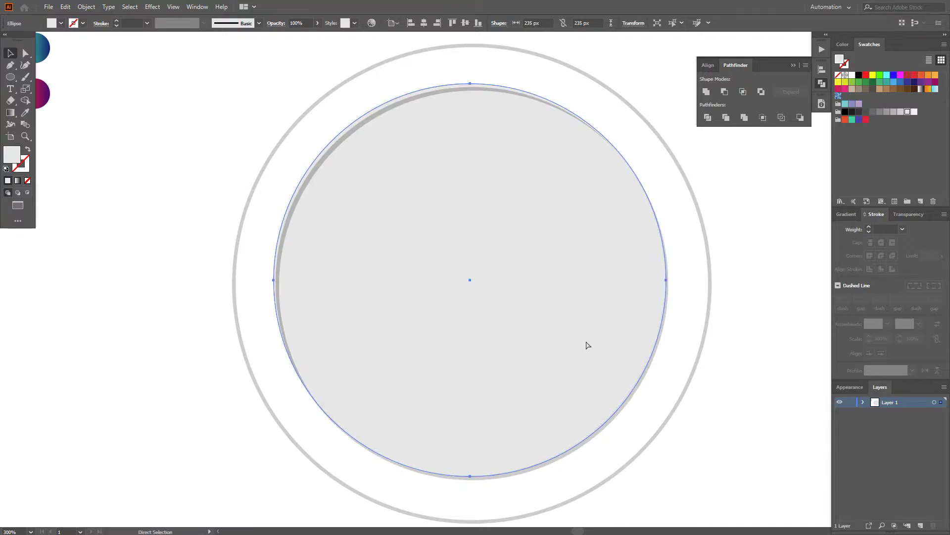
Paste a copy of the inner circle in front and subtract the offset circle, leaving a near-white crescent along the lower-right edge.
{"action": "left_click", "coordinate": [65, 7]}
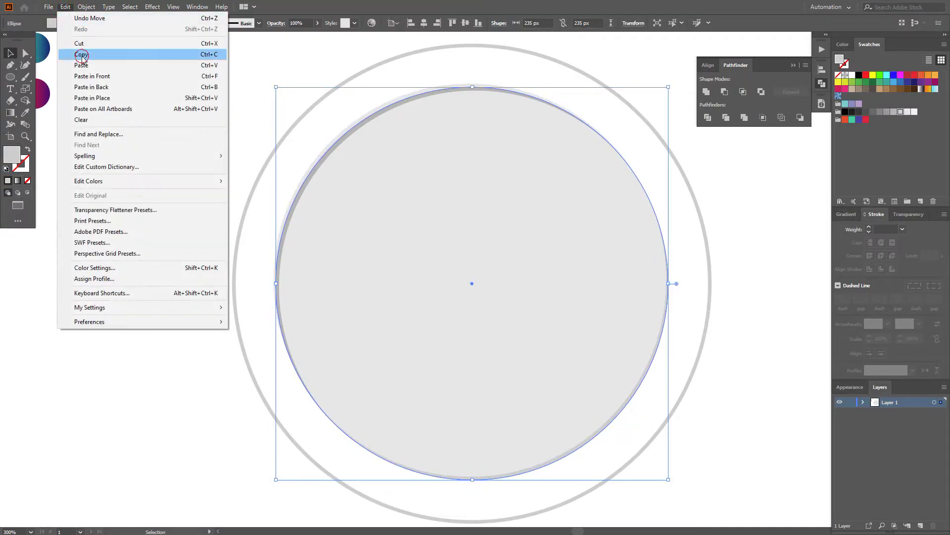
{"action": "left_click", "coordinate": [101, 80]}
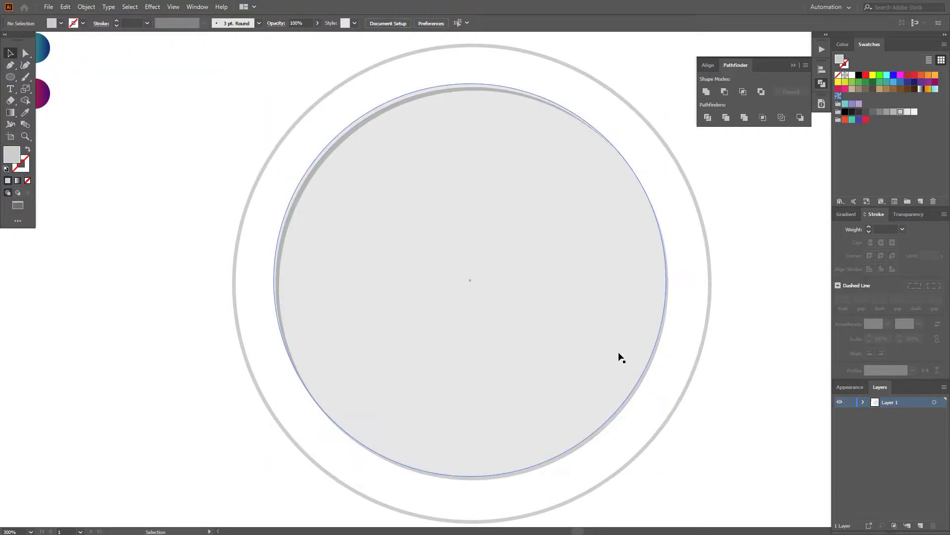
{"action": "left_click", "coordinate": [635, 393], "text": "shift"}
{"action": "left_click", "coordinate": [725, 91]}
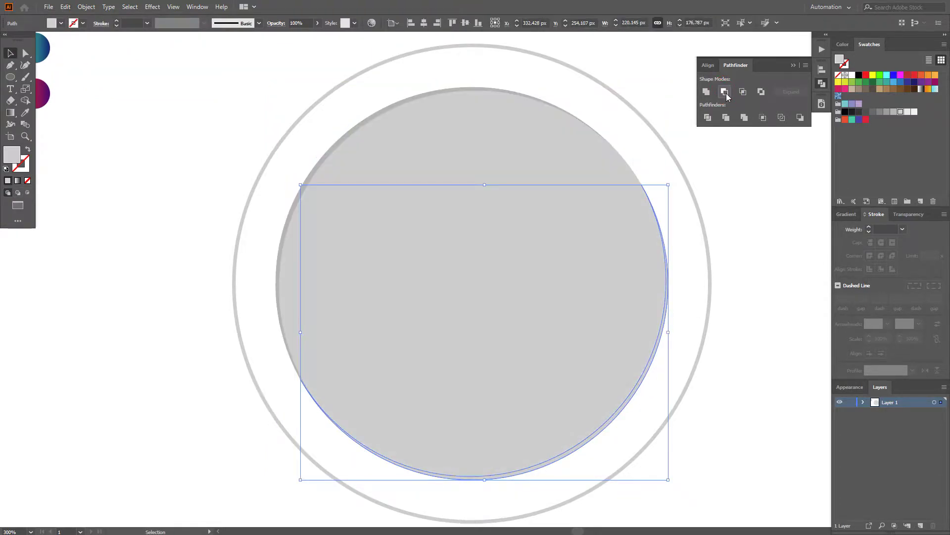
{"action": "left_click", "coordinate": [803, 233]}
Fill the inner circle with the pink-to-purple sample gradient and run it diagonally from the upper-left to the lower-right edge.
{"action": "scroll", "coordinate": [801, 232], "scroll_direction": "down", "scroll_amount": 1}
{"action": "left_click_drag", "start_coordinate": [799, 233], "coordinate": [706, 237]}
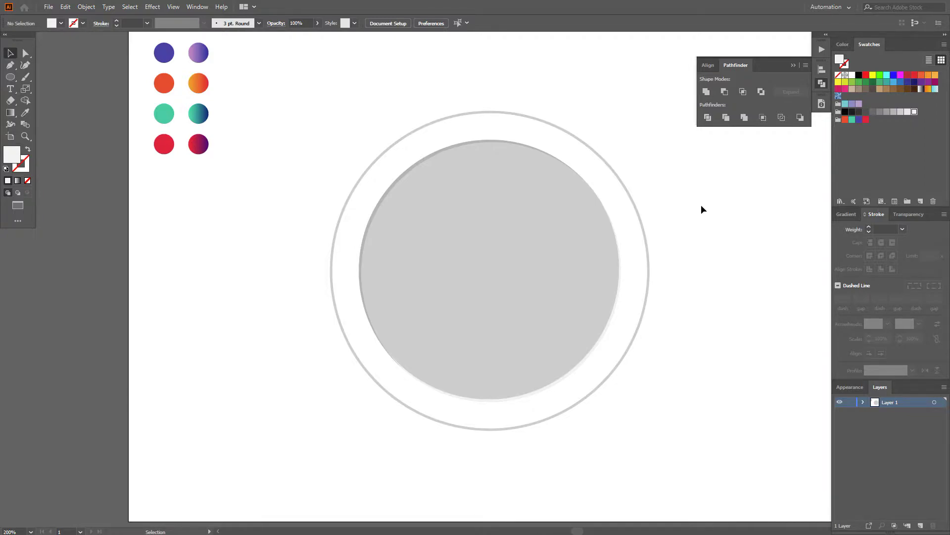
{"action": "left_click_drag", "start_coordinate": [700, 208], "coordinate": [681, 210]}
{"action": "key", "text": "a"}
{"action": "left_click", "coordinate": [500, 247]}
{"action": "key", "text": "i"}
{"action": "left_click", "coordinate": [180, 55]}
{"action": "key", "text": "g"}
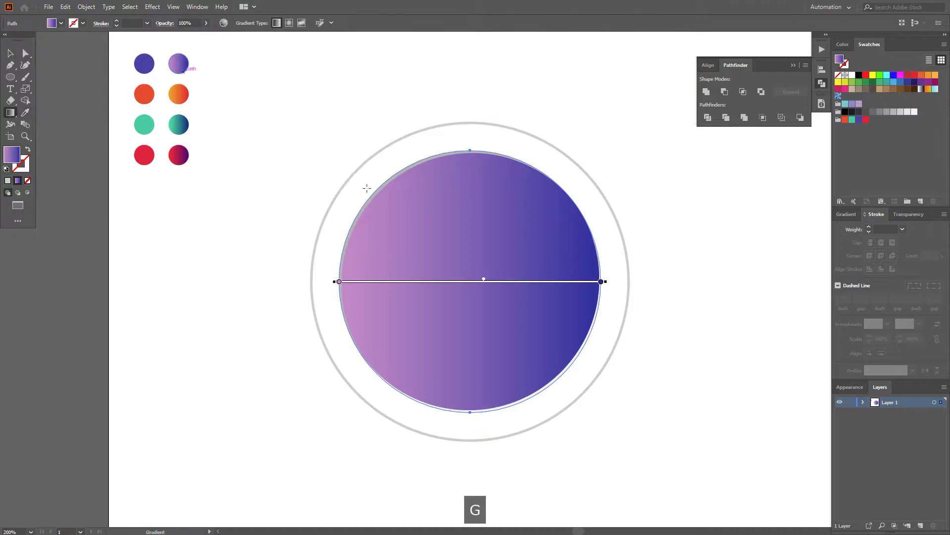
{"action": "left_click_drag", "start_coordinate": [378, 183], "coordinate": [568, 370]}
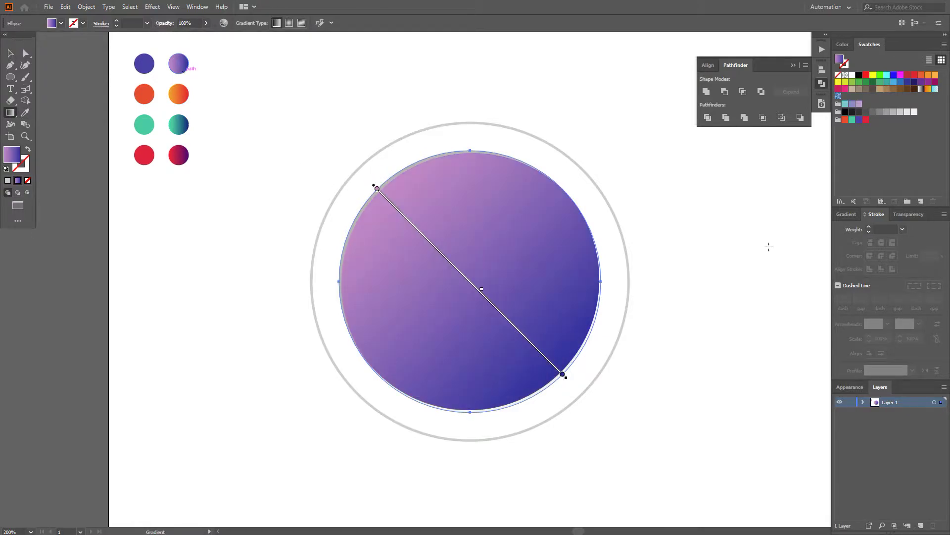
{"action": "key", "text": "v"}
{"action": "left_click", "coordinate": [692, 203]}
Fill the upper-left crescent with the solid purple sample colour and set its blending mode to Screen.
{"action": "key", "text": "a"}
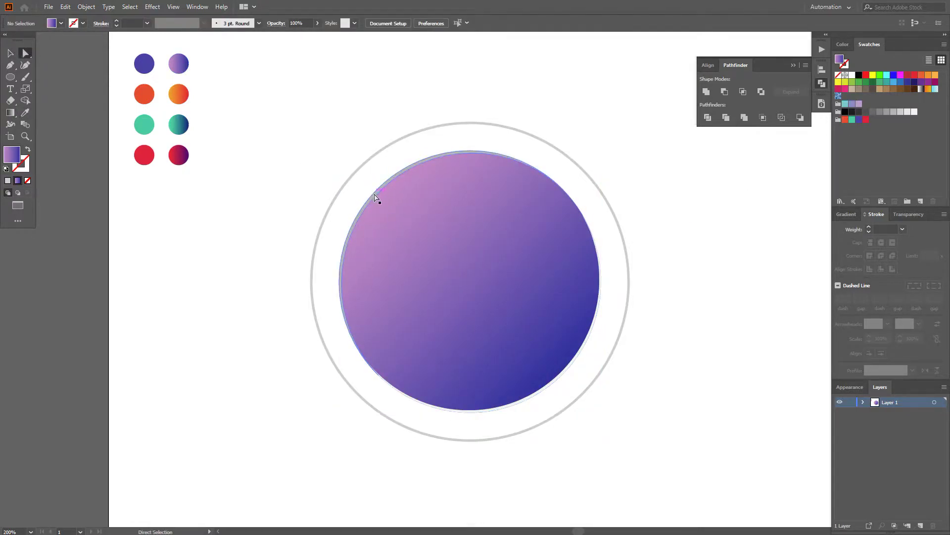
{"action": "left_click", "coordinate": [375, 197]}
{"action": "key", "text": "i"}
{"action": "left_click", "coordinate": [144, 63]}
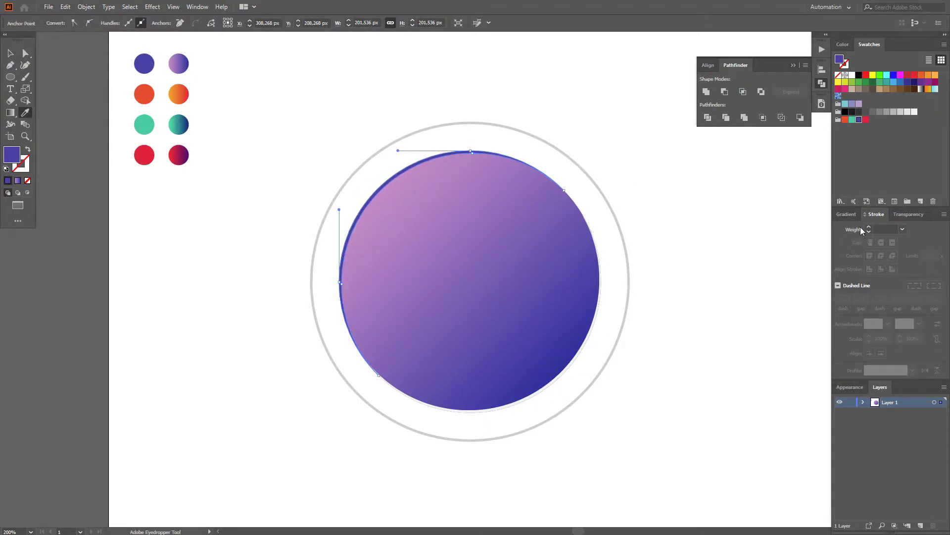
{"action": "left_click", "coordinate": [907, 215]}
{"action": "left_click", "coordinate": [857, 229]}
{"action": "left_click", "coordinate": [853, 299]}
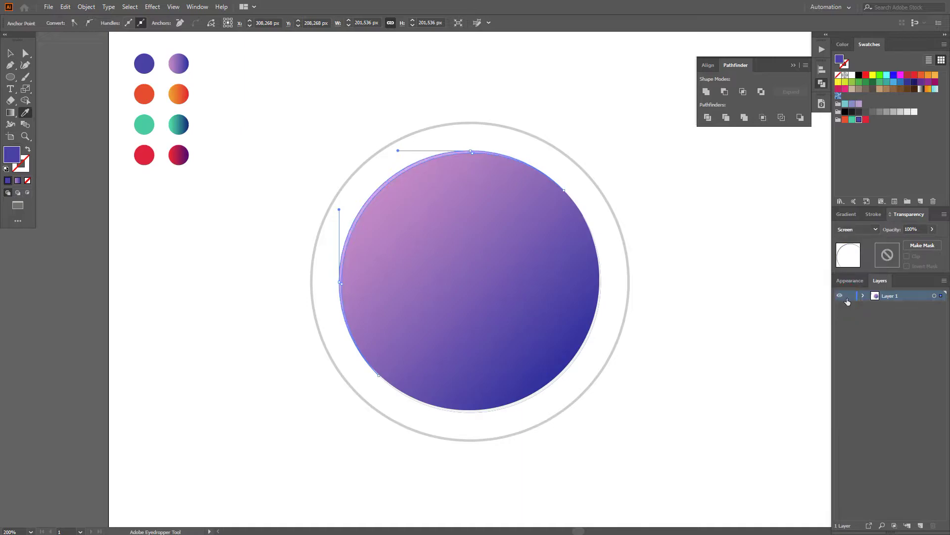
{"action": "key", "text": "a"}
{"action": "left_click", "coordinate": [658, 343]}
Fill the lower-right crescent with the solid purple sample colour and set its blending mode to Multiply.
{"action": "left_click", "coordinate": [568, 368]}
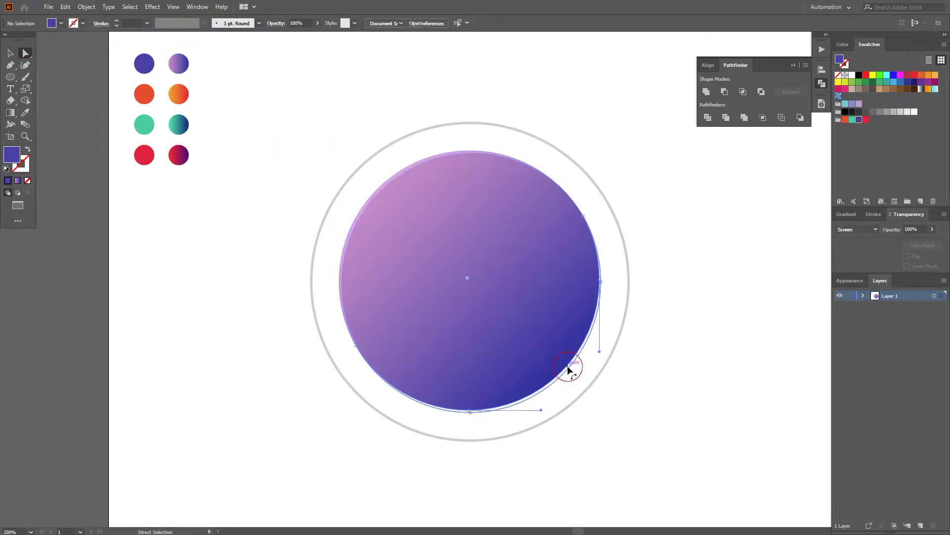
{"action": "key", "text": "i"}
{"action": "left_click", "coordinate": [144, 63]}
{"action": "key", "text": "a"}
{"action": "left_click", "coordinate": [737, 309]}
{"action": "left_click", "coordinate": [573, 361]}
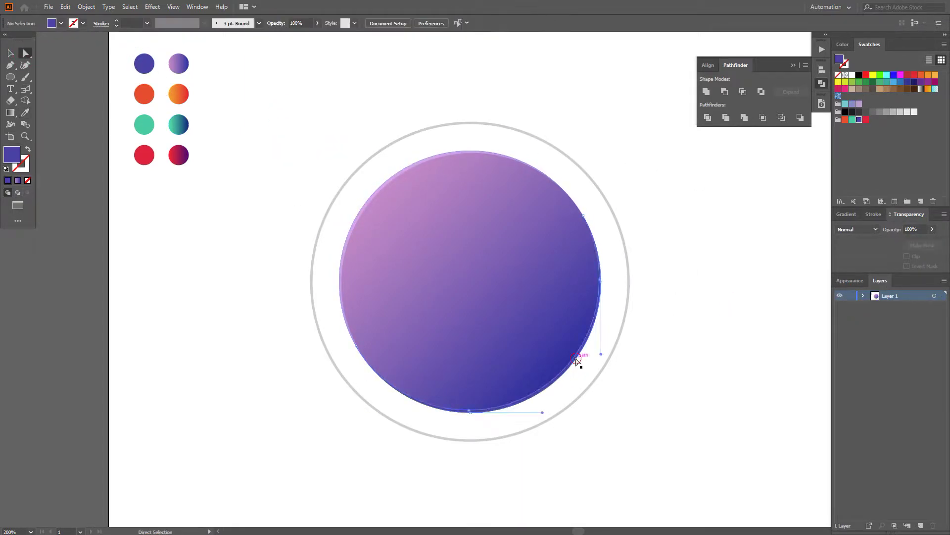
{"action": "left_click", "coordinate": [857, 229]}
{"action": "left_click", "coordinate": [856, 264]}
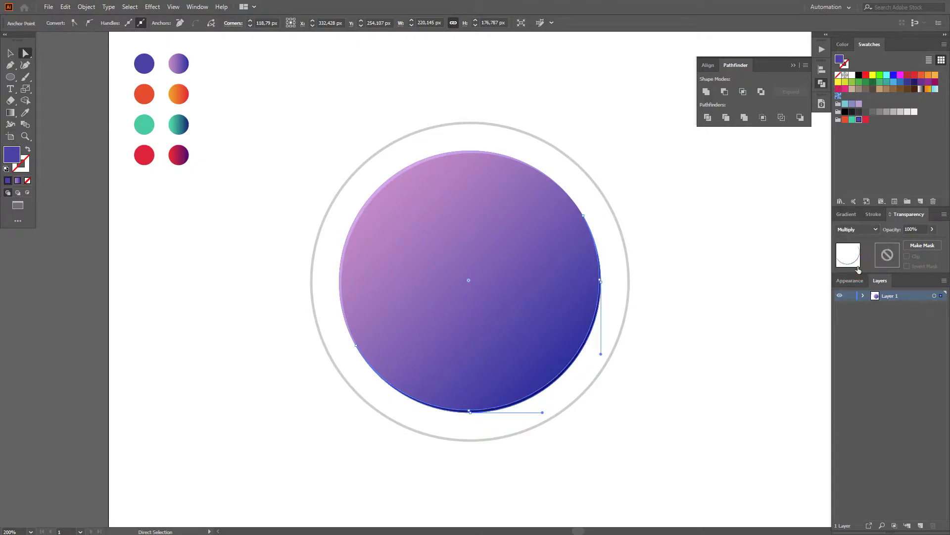
{"action": "left_click", "coordinate": [733, 301]}
{"action": "key", "text": "v"}
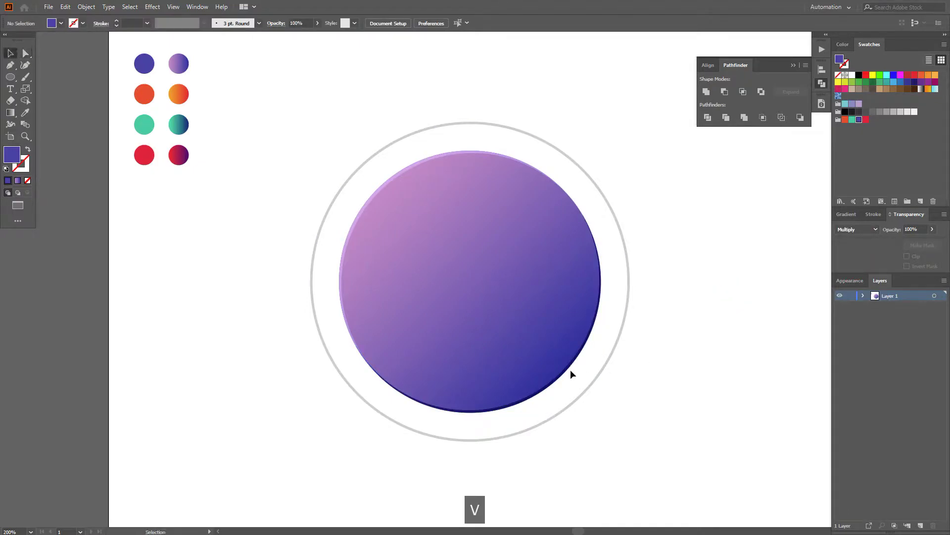
{"action": "key", "text": "ctrl+z"}
{"action": "left_click", "coordinate": [569, 363], "text": "shift"}
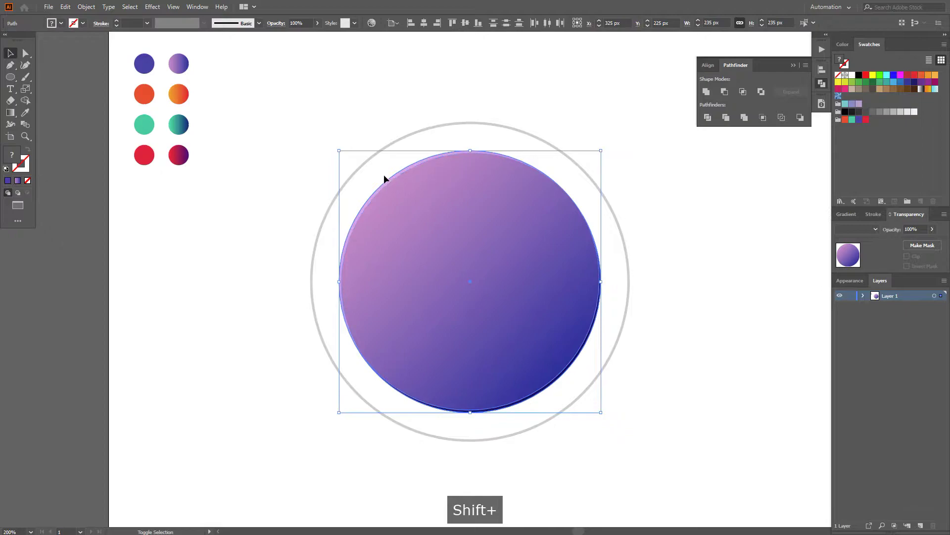
{"action": "left_click", "coordinate": [384, 182], "text": "shift"}
{"action": "left_click", "coordinate": [385, 185], "text": "shift"}
{"action": "key", "text": "ctrl+z"}
{"action": "key", "text": "ctrl+z"}
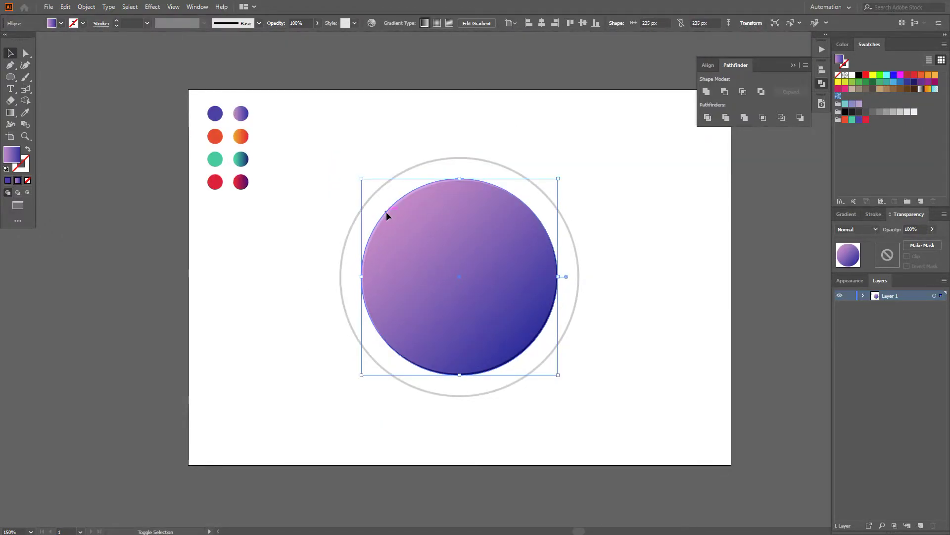
{"action": "left_click", "coordinate": [386, 212], "text": "shift"}
Group the purple gradient circle with its two edge crescents, leaving the gray outer ring out of the group.
{"action": "left_click_drag", "start_coordinate": [641, 431], "coordinate": [406, 137]}
{"action": "left_click", "coordinate": [429, 161], "text": "shift"}
{"action": "key", "text": "ctrl+g"}
{"action": "left_click", "coordinate": [450, 162]}
{"action": "left_click_drag", "start_coordinate": [456, 219], "coordinate": [515, 227]}
{"action": "key", "text": "ctrl+z"}
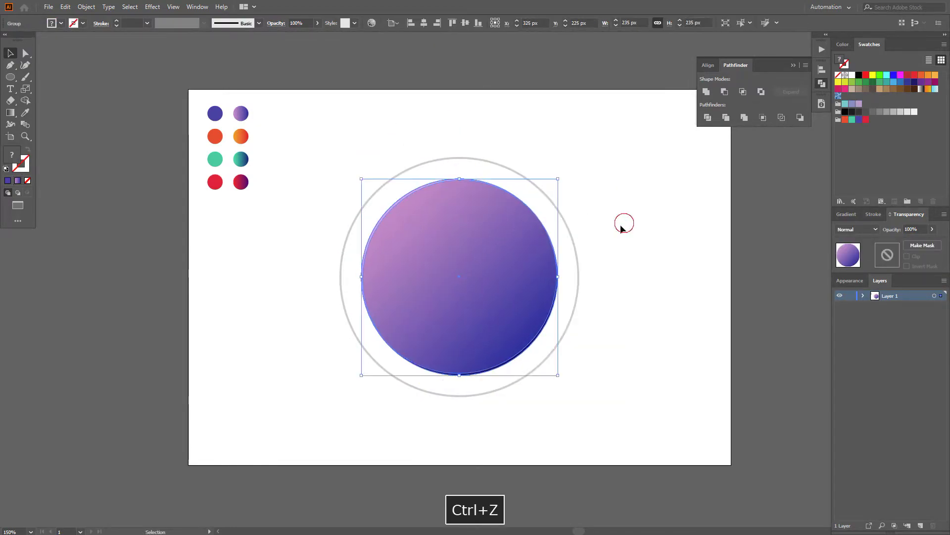
Copy the grouped purple circle, paste it in front, and resize the copy proportionally to 180 px wide.
{"action": "left_click", "coordinate": [85, 6]}
{"action": "mouse_move", "coordinate": [65, 7]}
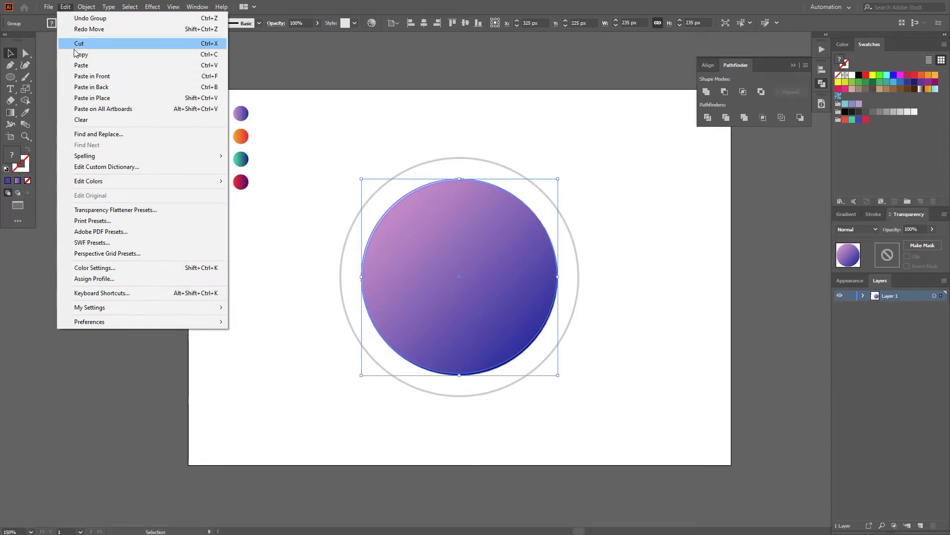
{"action": "left_click", "coordinate": [81, 54]}
{"action": "left_click", "coordinate": [65, 7]}
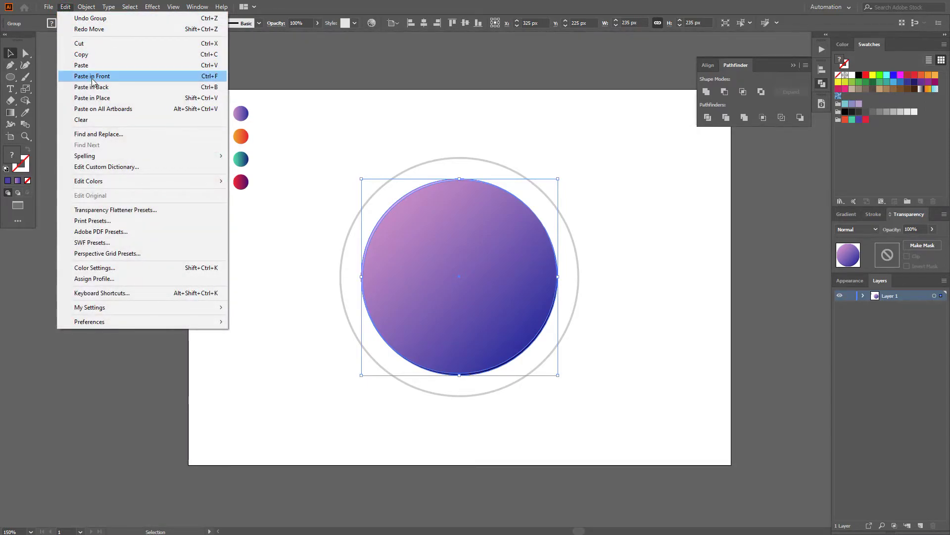
{"action": "left_click", "coordinate": [92, 77]}
{"action": "scroll", "coordinate": [535, 347], "scroll_direction": "up", "scroll_amount": 1}
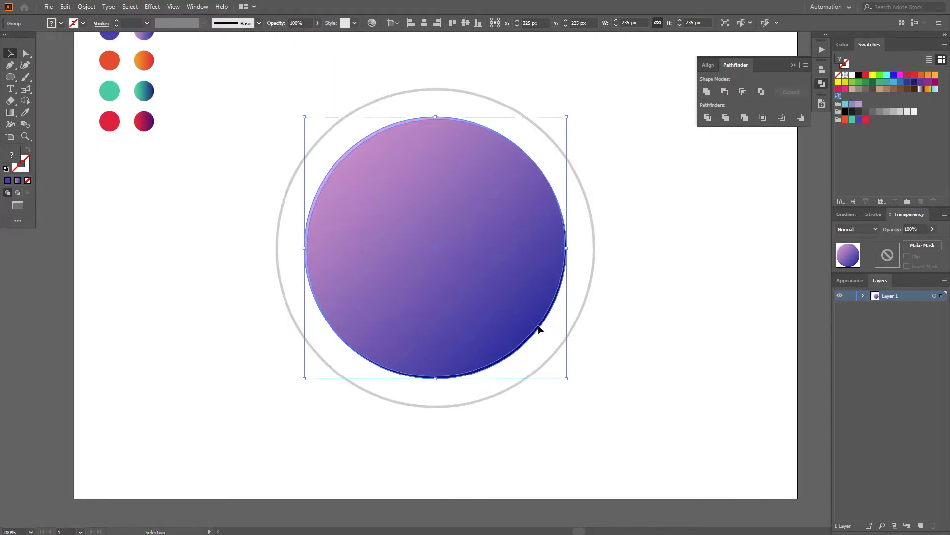
{"action": "left_click", "coordinate": [629, 21]}
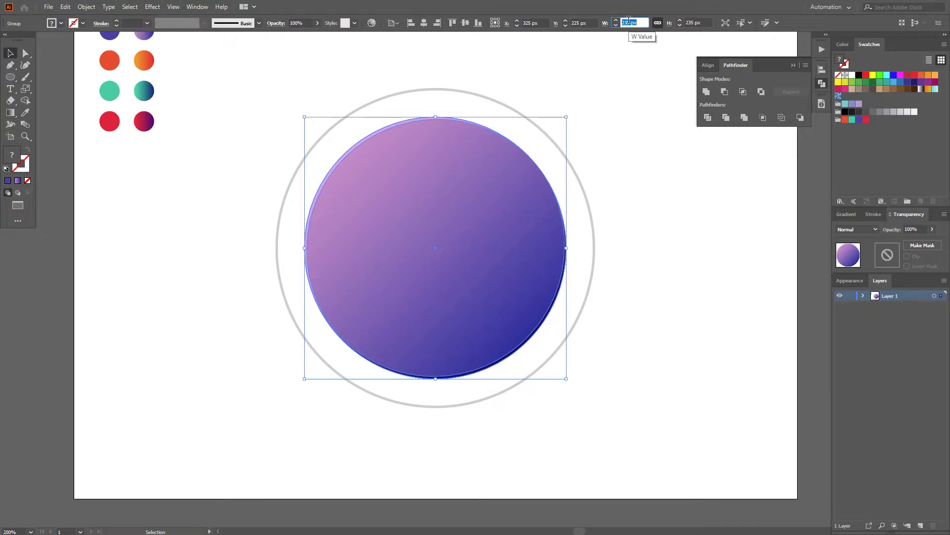
{"action": "type", "text": "180"}
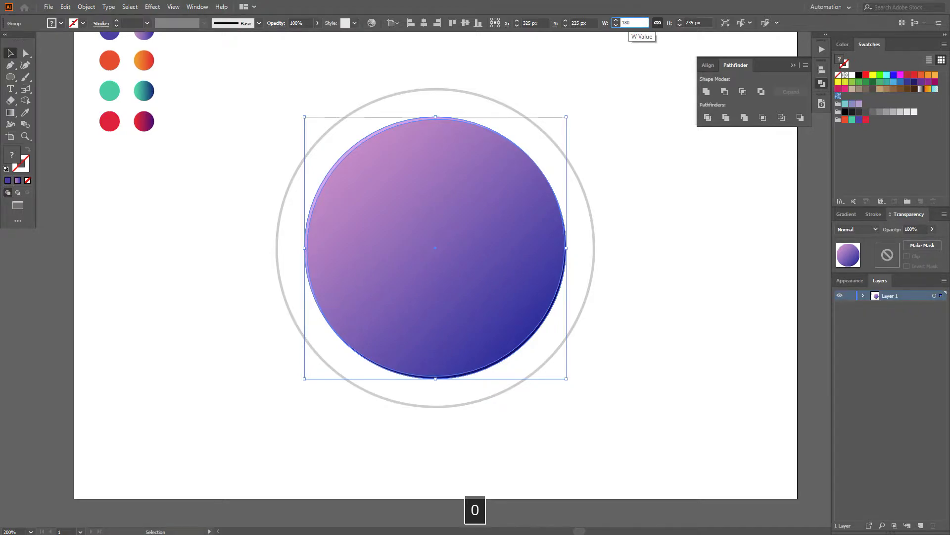
{"action": "key", "text": "Return"}
Fill the 180 px circle with the orange-to-red sample gradient.
{"action": "key", "text": "i"}
{"action": "left_click", "coordinate": [394, 230]}
{"action": "key", "text": "space"}
{"action": "left_click_drag", "start_coordinate": [278, 121], "coordinate": [266, 184]}
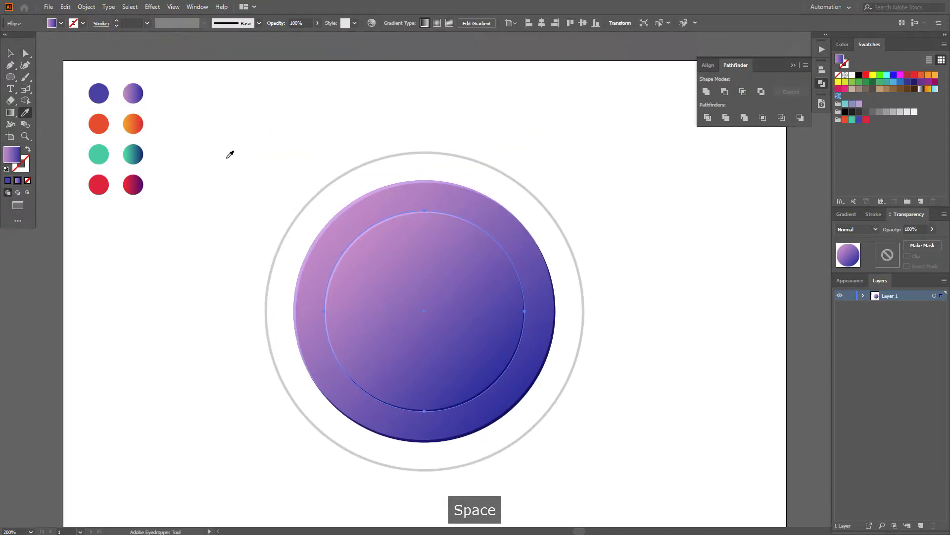
{"action": "left_click", "coordinate": [133, 120]}
Fill the orange circle's upper-left crescent with the solid orange sample colour and set its blending mode to Screen.
{"action": "key", "text": "a"}
{"action": "left_click", "coordinate": [352, 253]}
{"action": "key", "text": "i"}
{"action": "left_click", "coordinate": [109, 119]}
{"action": "left_click", "coordinate": [857, 229]}
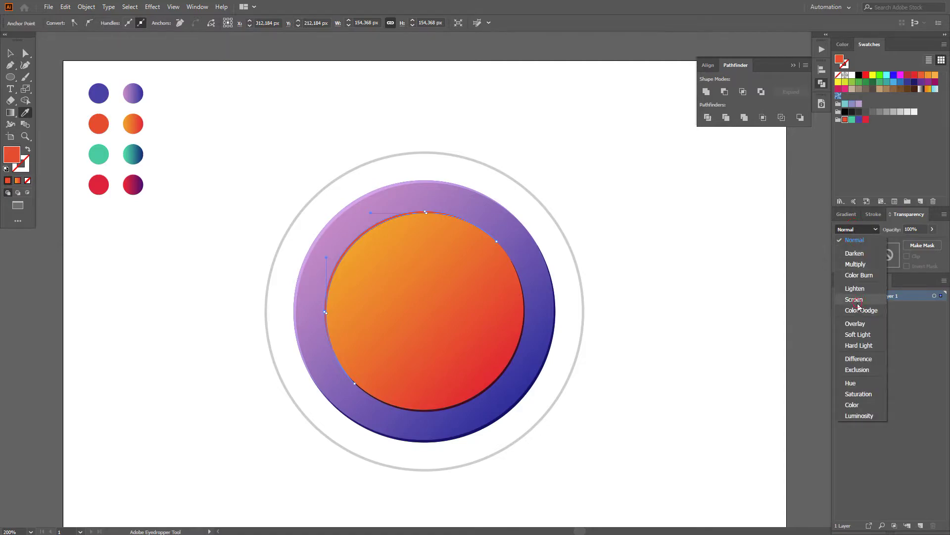
{"action": "left_click", "coordinate": [858, 303]}
Fill the orange circle's lower-right crescent with the solid orange sample colour and set its blending mode to Multiply.
{"action": "key", "text": "a"}
{"action": "left_click", "coordinate": [689, 275]}
{"action": "left_click", "coordinate": [501, 395]}
{"action": "key", "text": "i"}
{"action": "left_click", "coordinate": [101, 122]}
{"action": "left_click", "coordinate": [858, 229]}
{"action": "left_click", "coordinate": [852, 260]}
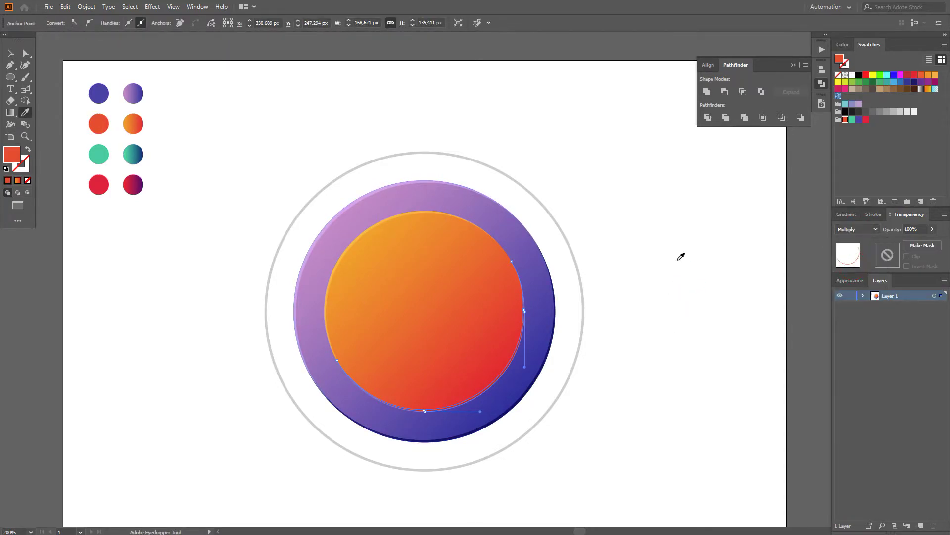
Darken the orange circle's lower-right crescent using HSB values, with saturation about 90% and brightness about 84%.
{"action": "scroll", "coordinate": [520, 418], "scroll_direction": "up", "scroll_amount": 1}
{"action": "key", "text": "a"}
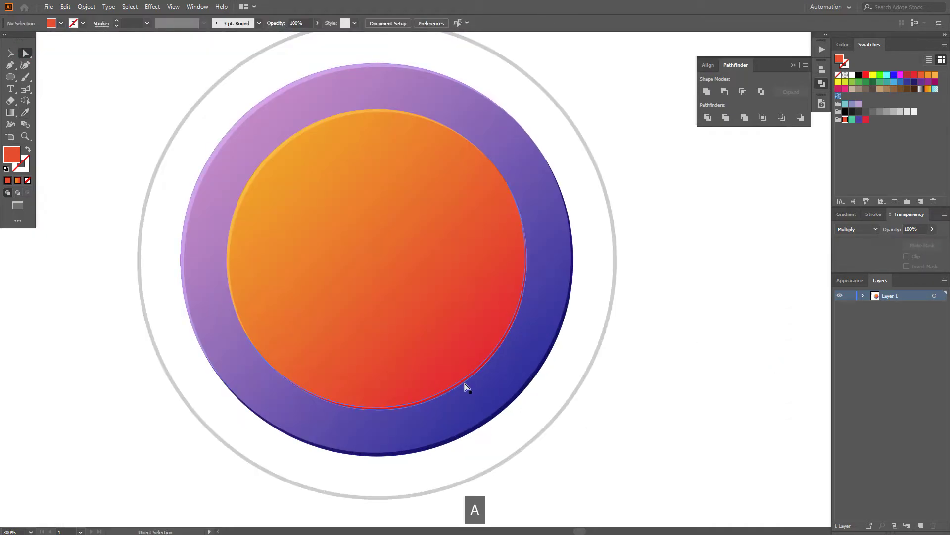
{"action": "left_click", "coordinate": [844, 45]}
{"action": "left_click", "coordinate": [944, 45]}
{"action": "left_click", "coordinate": [912, 83]}
{"action": "left_click_drag", "start_coordinate": [914, 96], "coordinate": [910, 96]}
{"action": "left_click", "coordinate": [649, 310]}
Copy the orange circle group, paste it in front, and resize the copy proportionally to 125 px wide.
{"action": "scroll", "coordinate": [655, 312], "scroll_direction": "down", "scroll_amount": 1}
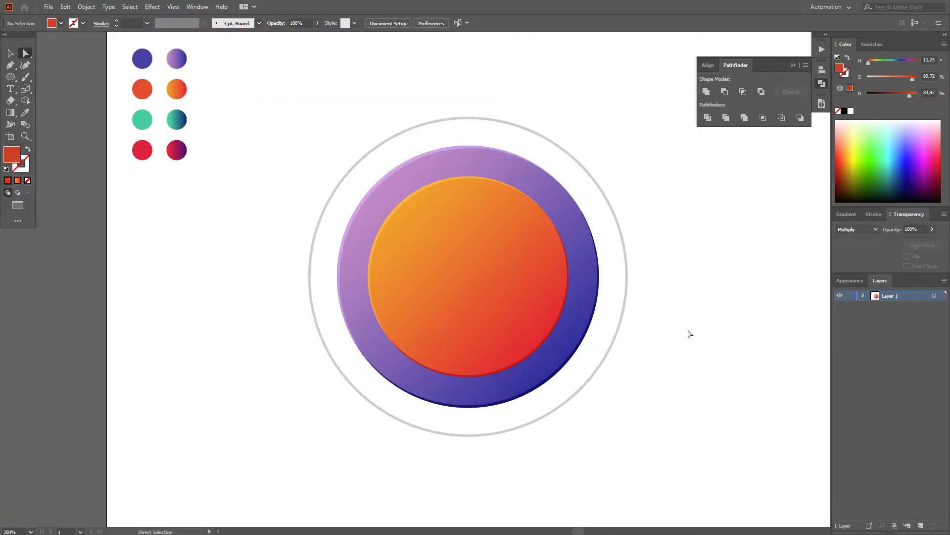
{"action": "key", "text": "v"}
{"action": "left_click", "coordinate": [450, 303]}
{"action": "left_click", "coordinate": [64, 7]}
{"action": "left_click", "coordinate": [81, 54]}
{"action": "left_click", "coordinate": [65, 6]}
{"action": "left_click", "coordinate": [94, 76]}
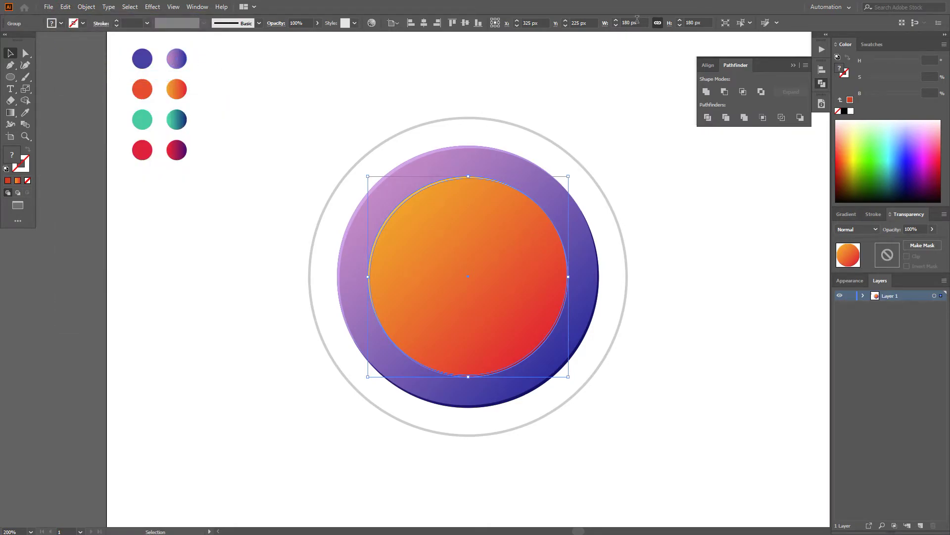
{"action": "type", "text": "125"}
{"action": "key", "text": "Return"}
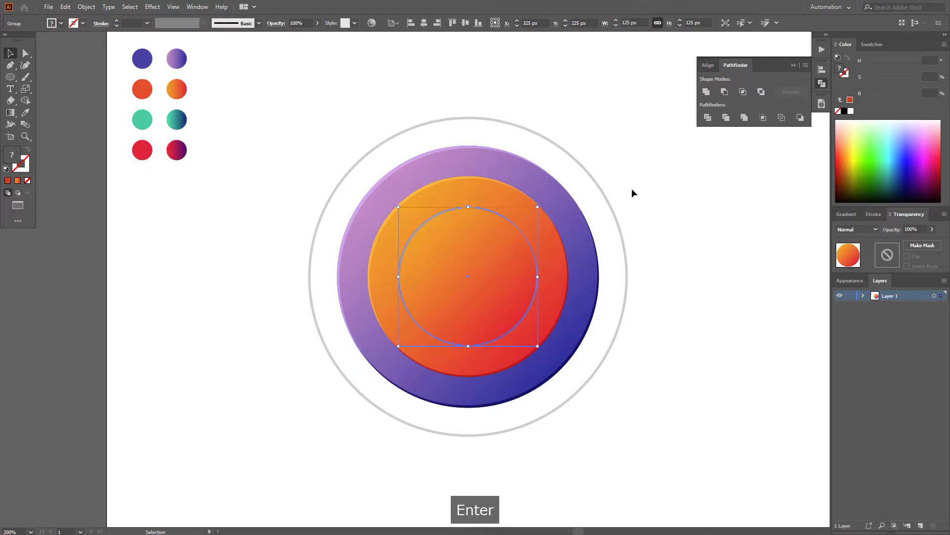
Fill the 125 px circle with the green-to-navy sample gradient.
{"action": "key", "text": "a"}
{"action": "left_click", "coordinate": [495, 277]}
{"action": "key", "text": "i"}
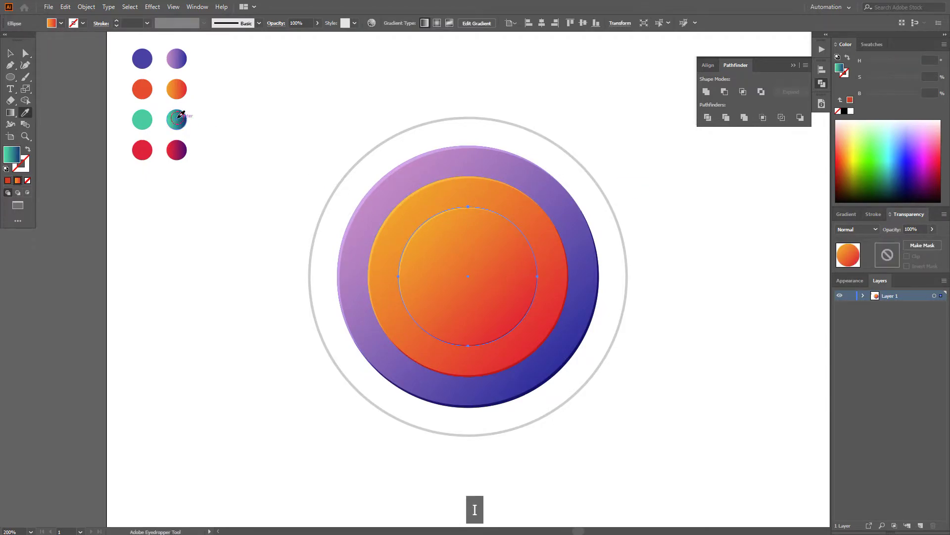
{"action": "left_click", "coordinate": [180, 116]}
Fill the green circle's upper-left crescent with the solid green sample colour and set its blending mode to Screen.
{"action": "key", "text": "a"}
{"action": "left_click", "coordinate": [680, 271]}
{"action": "scroll", "coordinate": [412, 256], "scroll_direction": "up", "scroll_amount": 1}
{"action": "left_click", "coordinate": [407, 242]}
{"action": "scroll", "coordinate": [407, 242], "scroll_direction": "down", "scroll_amount": 1}
{"action": "left_click_drag", "start_coordinate": [405, 241], "coordinate": [422, 266]}
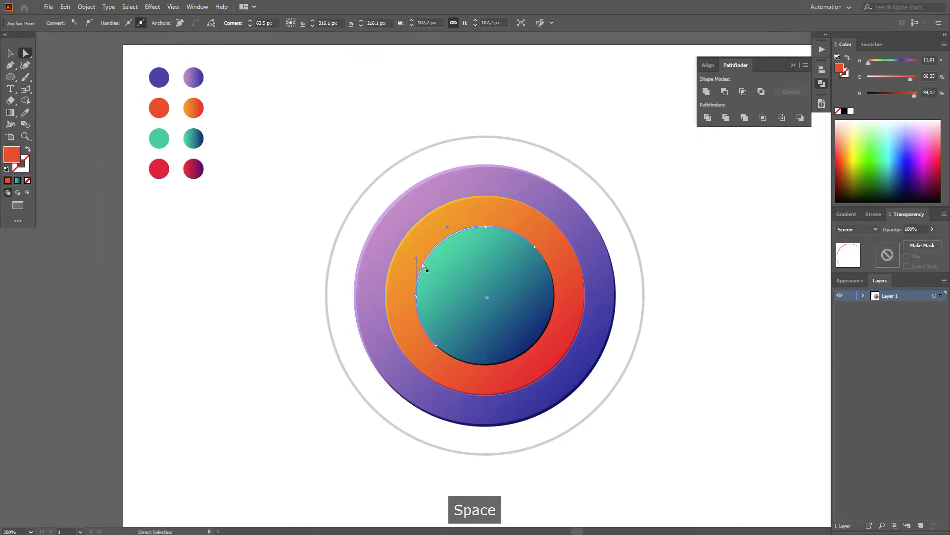
{"action": "key", "text": "i"}
{"action": "left_click", "coordinate": [157, 136]}
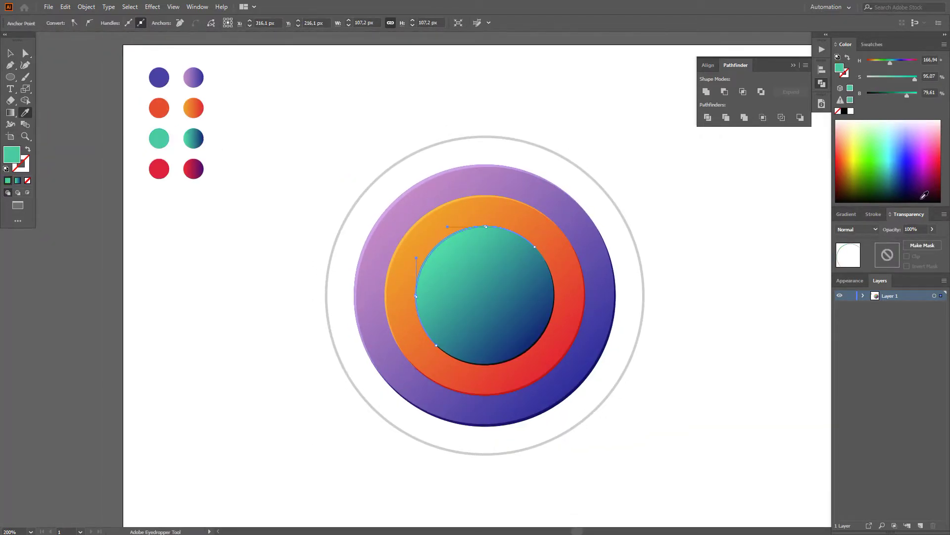
{"action": "left_click", "coordinate": [879, 230]}
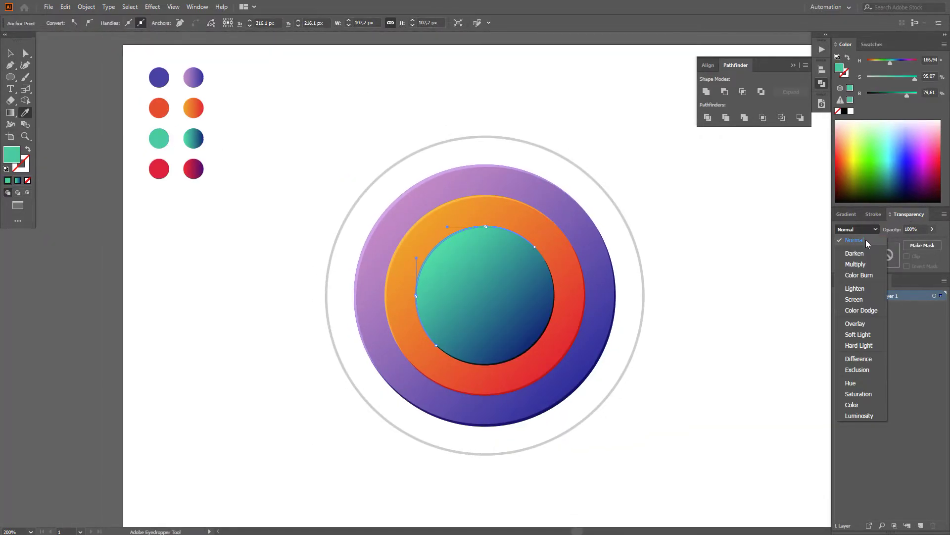
{"action": "left_click", "coordinate": [857, 297]}
Fill the green circle's lower-right crescent with the solid green sample colour and set its blending mode to Multiply.
{"action": "key", "text": "a"}
{"action": "left_click", "coordinate": [535, 352]}
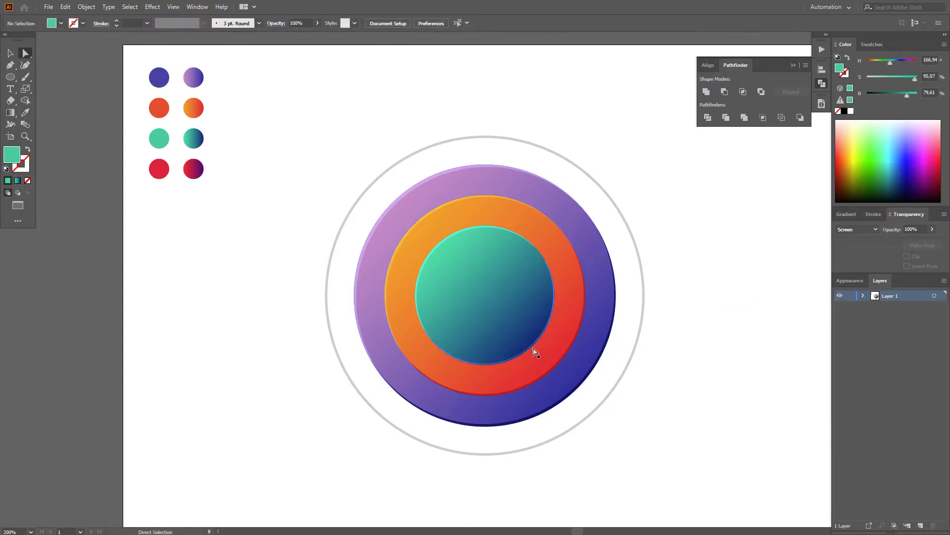
{"action": "key", "text": "i"}
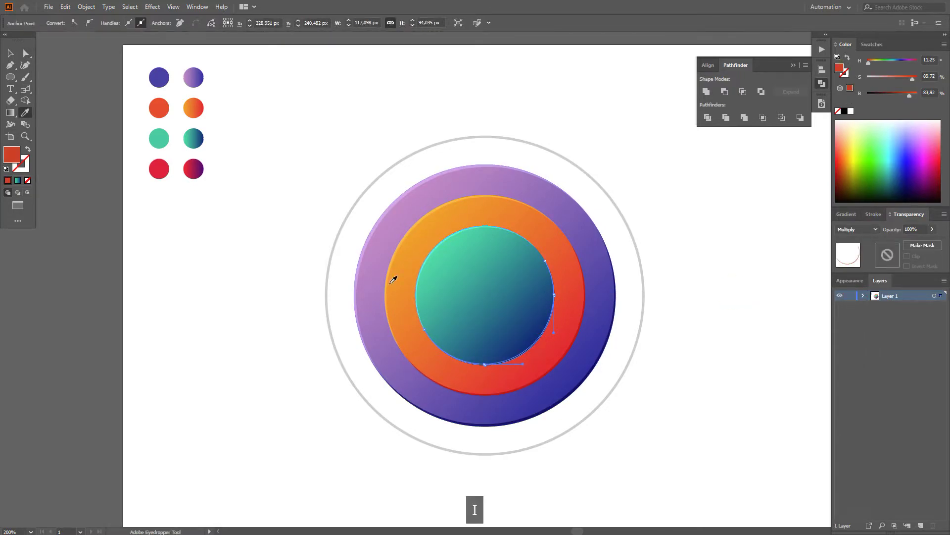
{"action": "left_click", "coordinate": [159, 137]}
{"action": "left_click", "coordinate": [856, 229]}
{"action": "left_click", "coordinate": [852, 267]}
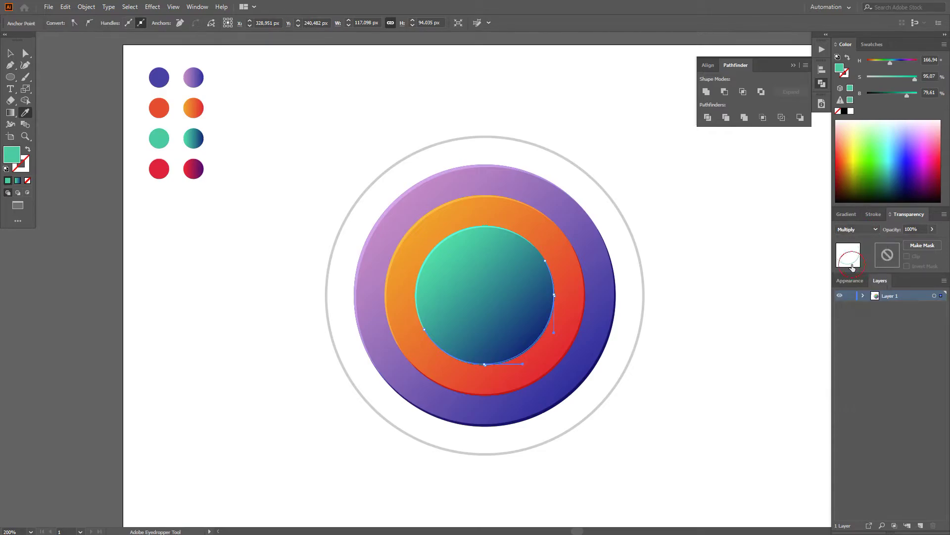
Darken the green circle's lower-right crescent by setting its brightness to about 66%.
{"action": "key", "text": "a"}
{"action": "left_click", "coordinate": [714, 295]}
{"action": "scroll", "coordinate": [636, 409], "scroll_direction": "up", "scroll_amount": 1}
{"action": "left_click_drag", "start_coordinate": [520, 363], "coordinate": [598, 410]}
{"action": "key", "text": "a"}
{"action": "left_click", "coordinate": [539, 381]}
{"action": "left_click_drag", "start_coordinate": [908, 97], "coordinate": [899, 93]}
{"action": "left_click", "coordinate": [754, 214]}
Copy the green circle group, paste it in front, and resize the copy proportionally to 70 px wide.
{"action": "key", "text": "v"}
{"action": "scroll", "coordinate": [688, 238], "scroll_direction": "down", "scroll_amount": 1}
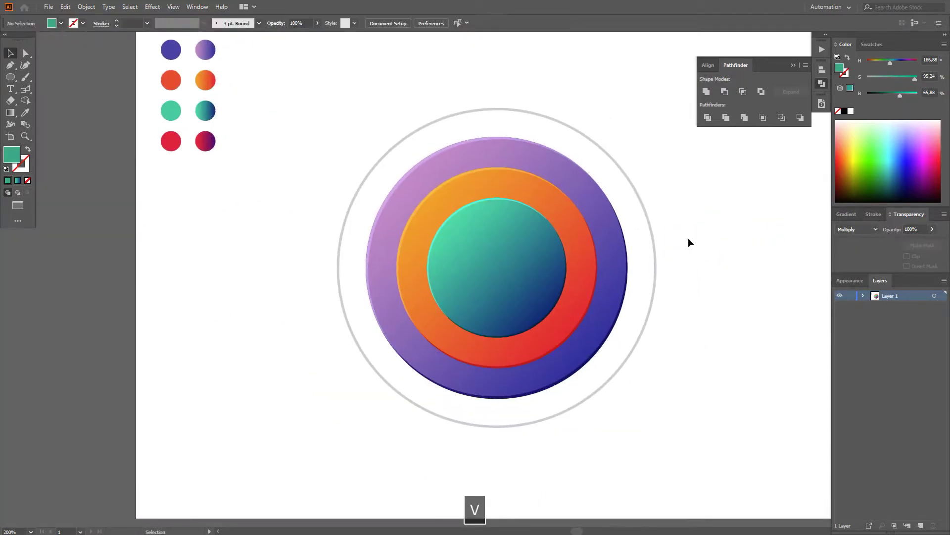
{"action": "left_click", "coordinate": [499, 296]}
{"action": "left_click", "coordinate": [66, 7]}
{"action": "left_click", "coordinate": [81, 55]}
{"action": "left_click", "coordinate": [66, 6]}
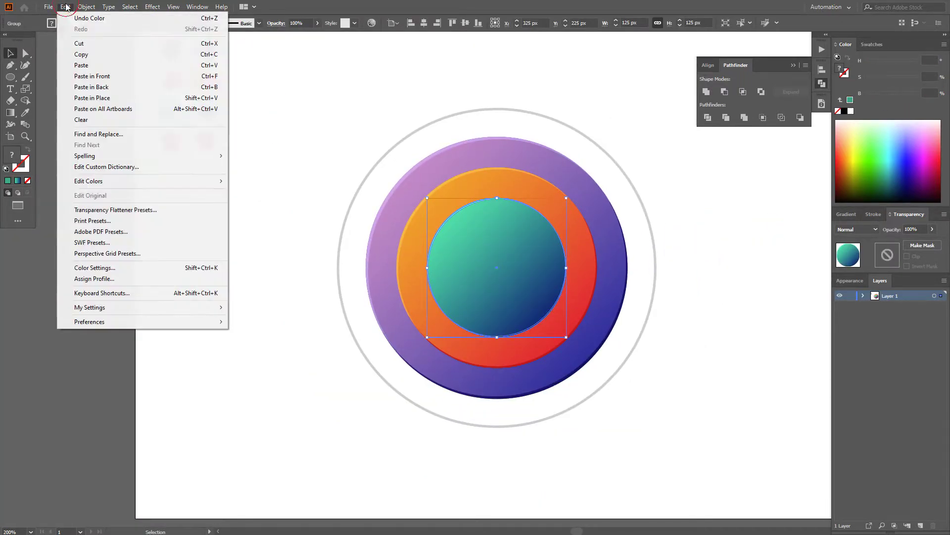
{"action": "left_click", "coordinate": [92, 76]}
{"action": "key", "text": "space"}
{"action": "left_click_drag", "start_coordinate": [713, 182], "coordinate": [683, 213]}
{"action": "left_click", "coordinate": [629, 22]}
{"action": "type", "text": "70"}
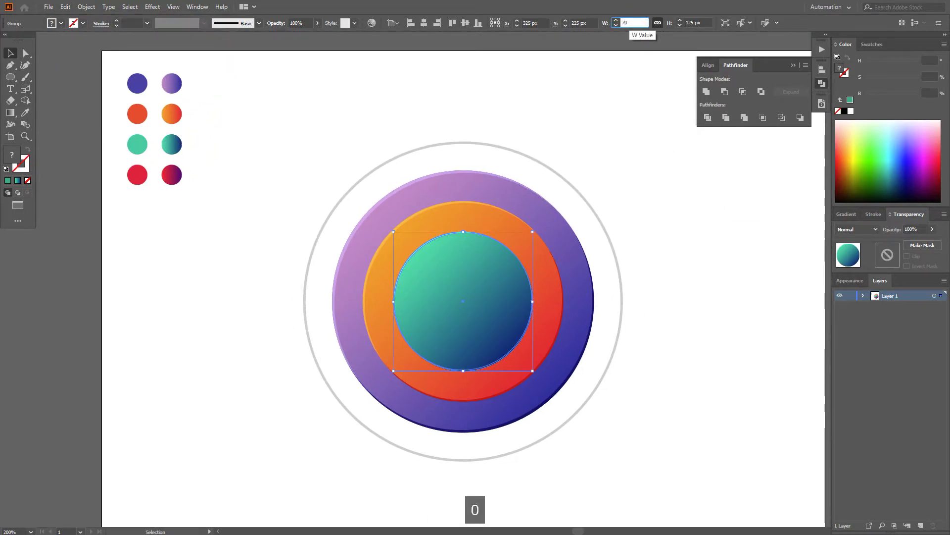
{"action": "key", "text": "Return"}
Fill the 70 px circle with the red-to-purple sample gradient.
{"action": "key", "text": "a"}
{"action": "key", "text": "i"}
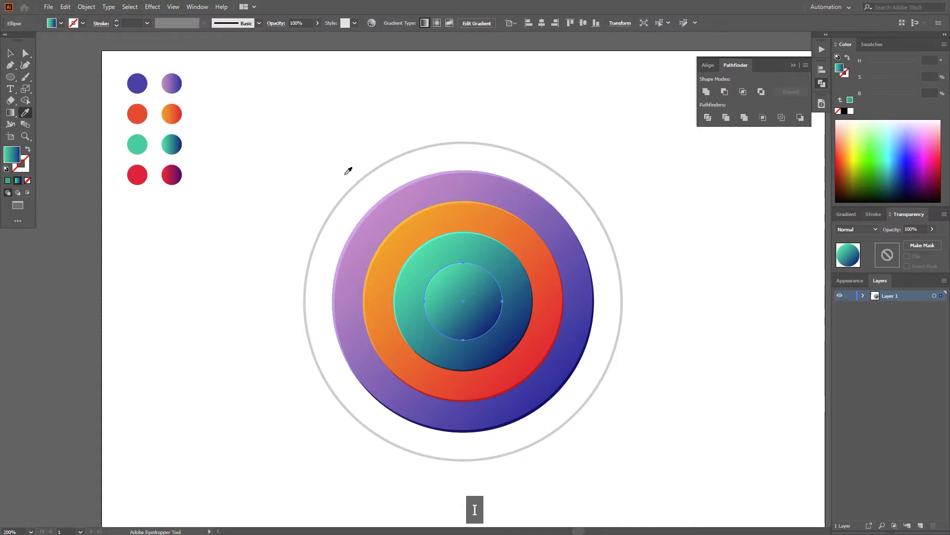
{"action": "left_click", "coordinate": [172, 171]}
Fill the red circle's upper-left crescent with the solid red sample colour and set its blending mode to Screen.
{"action": "key", "text": "a"}
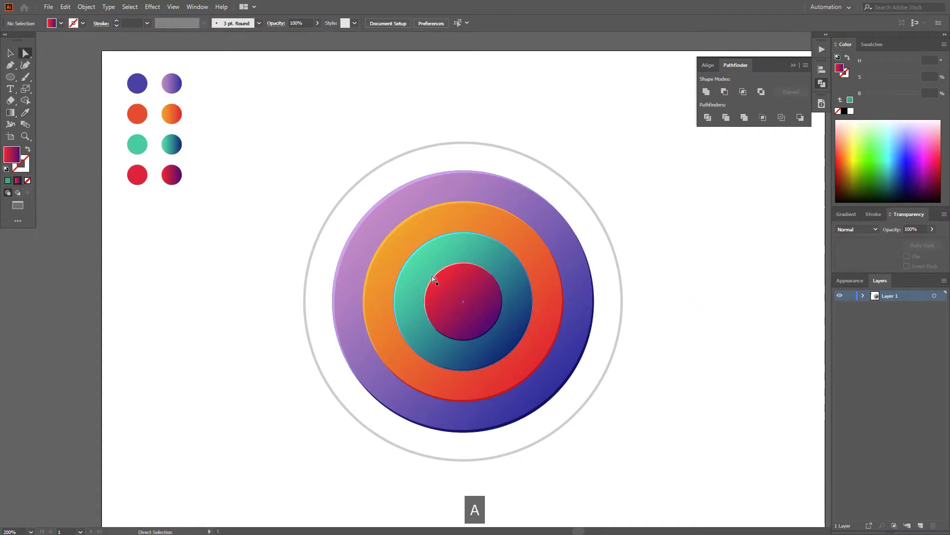
{"action": "left_click", "coordinate": [434, 280]}
{"action": "key", "text": "i"}
{"action": "left_click", "coordinate": [139, 176]}
{"action": "left_click", "coordinate": [856, 229]}
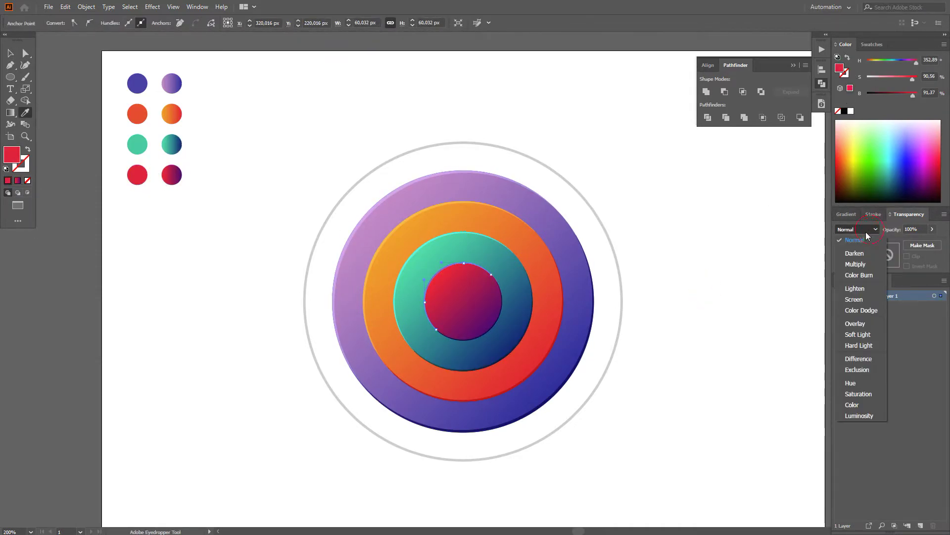
{"action": "left_click", "coordinate": [854, 299]}
Brighten the red circle's upper-left crescent by setting its brightness to 100% and lowering its saturation slightly.
{"action": "key", "text": "a"}
{"action": "left_click", "coordinate": [638, 322]}
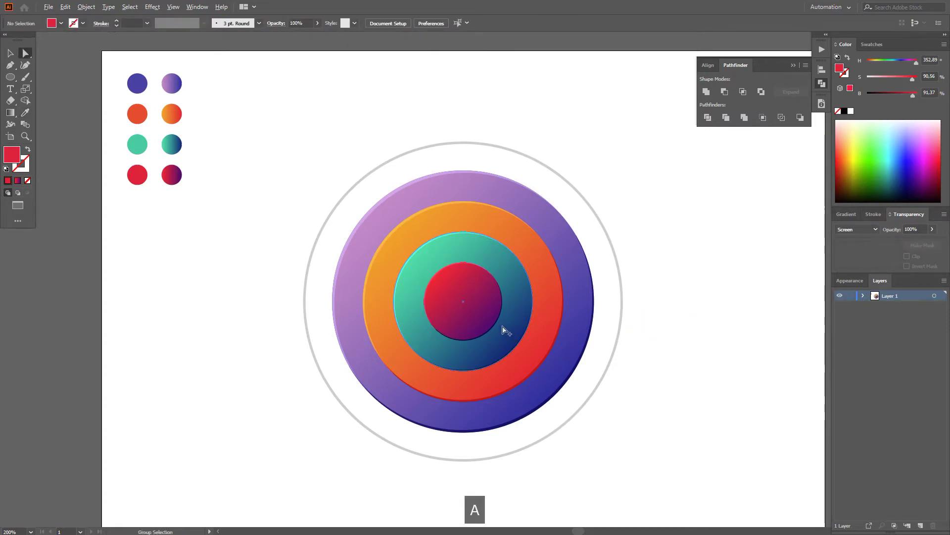
{"action": "scroll", "coordinate": [503, 328], "scroll_direction": "up", "scroll_amount": 1}
{"action": "left_click", "coordinate": [397, 254]}
{"action": "scroll", "coordinate": [397, 255], "scroll_direction": "up", "scroll_amount": 1}
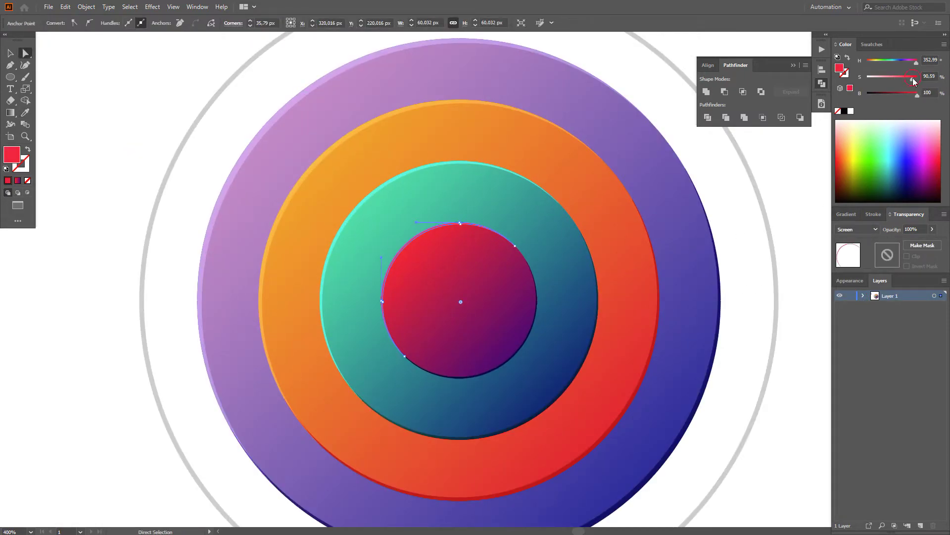
{"action": "left_click_drag", "start_coordinate": [909, 78], "coordinate": [904, 79]}
{"action": "left_click_drag", "start_coordinate": [731, 194], "coordinate": [674, 168]}
{"action": "left_click", "coordinate": [732, 184]}
Fill the red circle's lower-right crescent with the solid red sample colour and set its blending mode to Multiply.
{"action": "left_click", "coordinate": [455, 334]}
{"action": "scroll", "coordinate": [455, 334], "scroll_direction": "down", "scroll_amount": 1}
{"action": "left_click_drag", "start_coordinate": [447, 323], "coordinate": [503, 336]}
{"action": "key", "text": "i"}
{"action": "scroll", "coordinate": [500, 330], "scroll_direction": "down", "scroll_amount": 1}
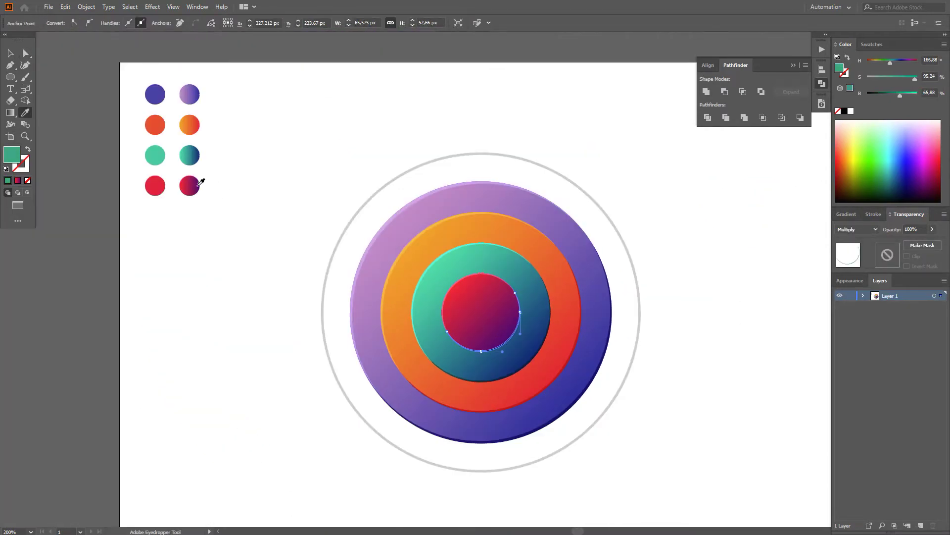
{"action": "left_click", "coordinate": [155, 185]}
{"action": "left_click", "coordinate": [856, 230]}
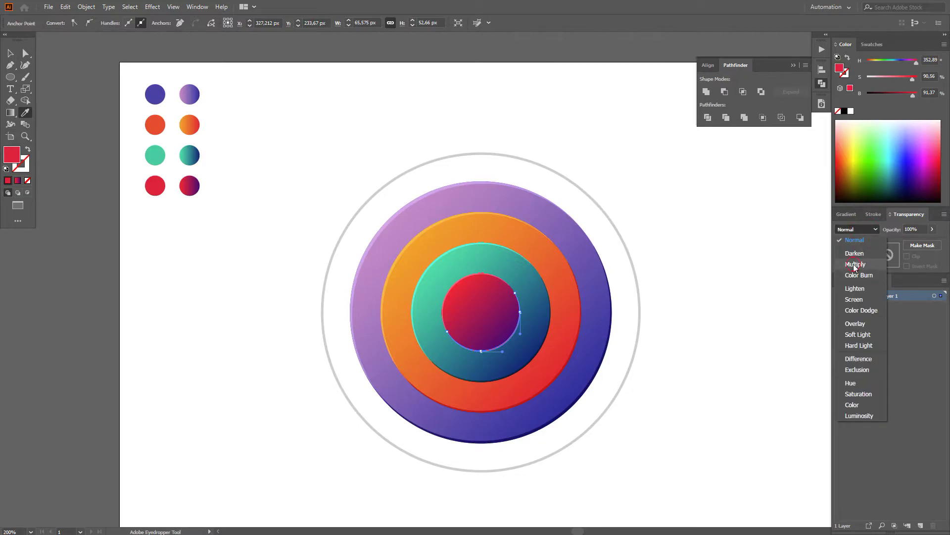
{"action": "left_click", "coordinate": [856, 263]}
Darken the red circle's lower-right crescent by setting its brightness to about 70%.
{"action": "scroll", "coordinate": [530, 337], "scroll_direction": "up", "scroll_amount": 2}
{"action": "key", "text": "a"}
{"action": "left_click_drag", "start_coordinate": [909, 97], "coordinate": [903, 93]}
{"action": "left_click", "coordinate": [803, 189]}
{"action": "scroll", "coordinate": [713, 233], "scroll_direction": "down", "scroll_amount": 2}
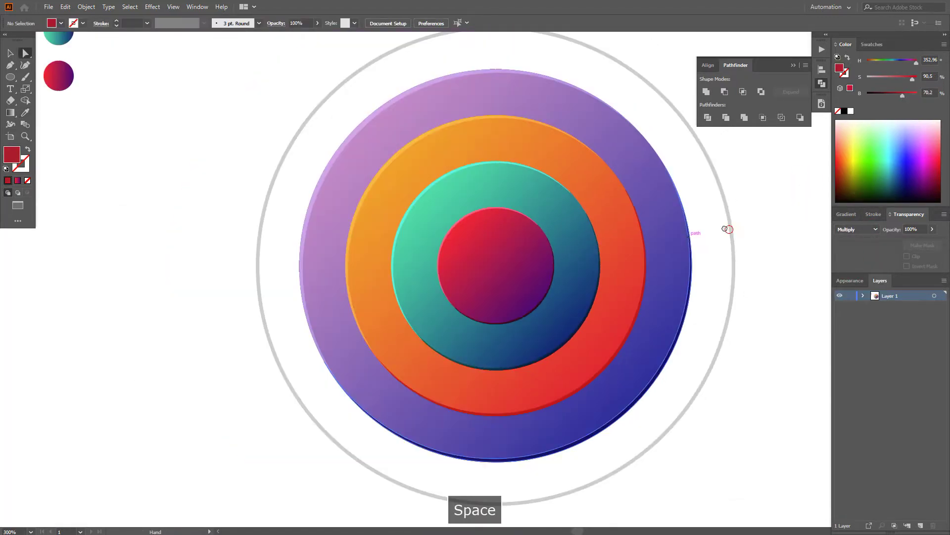
{"action": "left_click_drag", "start_coordinate": [750, 240], "coordinate": [720, 252]}
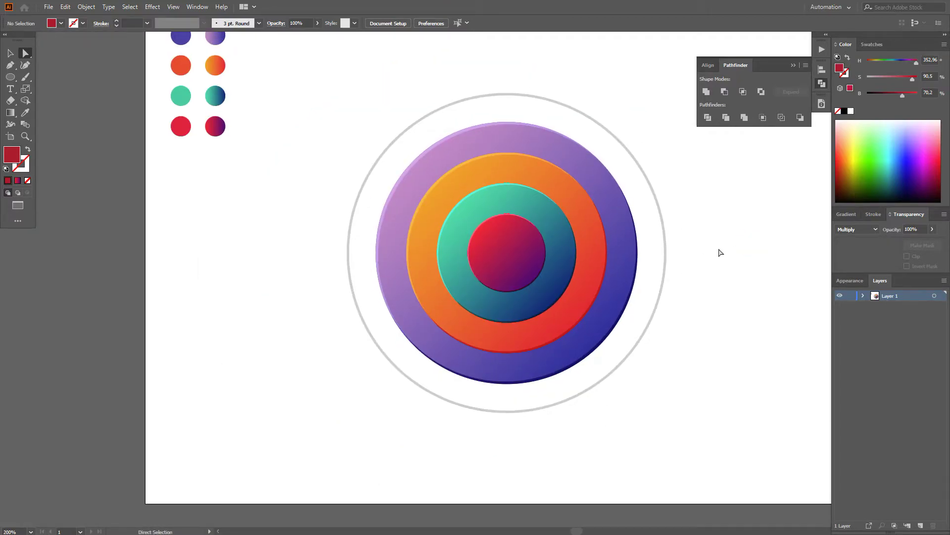
Draw a circle about 54 px in diameter on the empty artboard area beside the infographic and fill it with black.
{"action": "left_click", "coordinate": [793, 65]}
{"action": "left_click", "coordinate": [14, 76]}
{"action": "scroll", "coordinate": [504, 286], "scroll_direction": "up", "scroll_amount": 1}
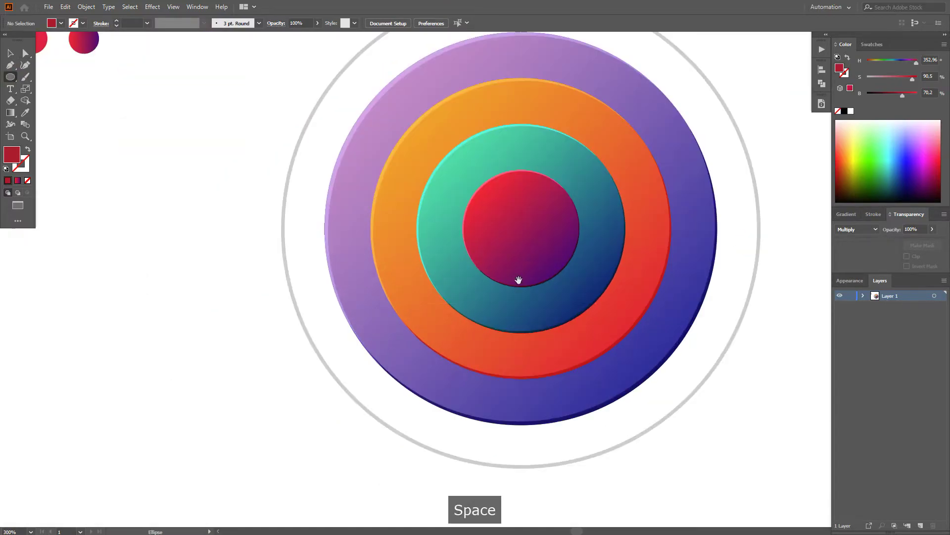
{"action": "left_click_drag", "start_coordinate": [518, 280], "coordinate": [299, 375]}
{"action": "left_click_drag", "start_coordinate": [586, 241], "coordinate": [647, 331]}
{"action": "key", "text": "v"}
{"action": "left_click_drag", "start_coordinate": [726, 326], "coordinate": [667, 329]}
{"action": "left_click", "coordinate": [870, 45]}
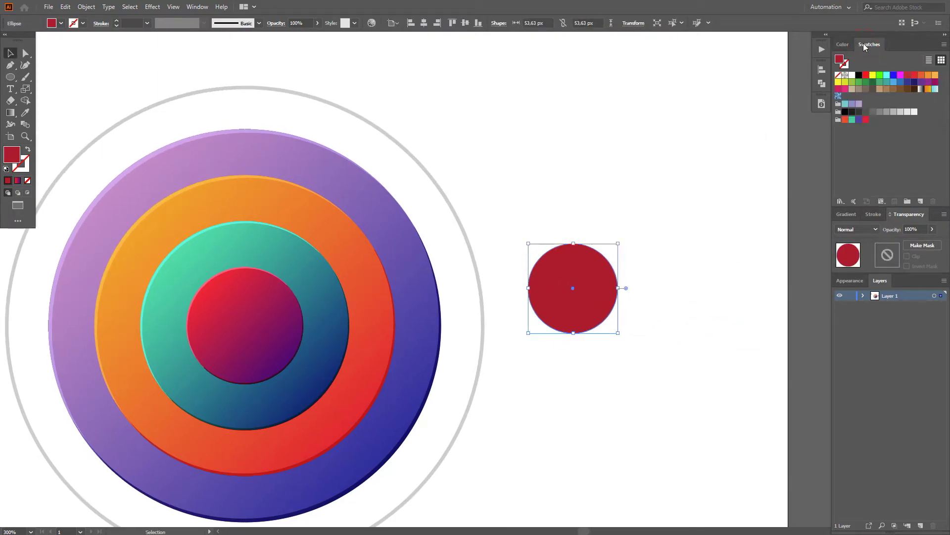
{"action": "left_click", "coordinate": [853, 113]}
Duplicate the black circle, stretch the copy into an ellipse about 68 by 94 px, rotate it 45° and place it diagonally over the circle.
{"action": "key", "text": "space"}
{"action": "left_click_drag", "start_coordinate": [628, 252], "coordinate": [548, 204]}
{"action": "left_click_drag", "start_coordinate": [493, 275], "coordinate": [481, 418]}
{"action": "left_click_drag", "start_coordinate": [494, 336], "coordinate": [493, 269]}
{"action": "left_click_drag", "start_coordinate": [538, 349], "coordinate": [559, 348]}
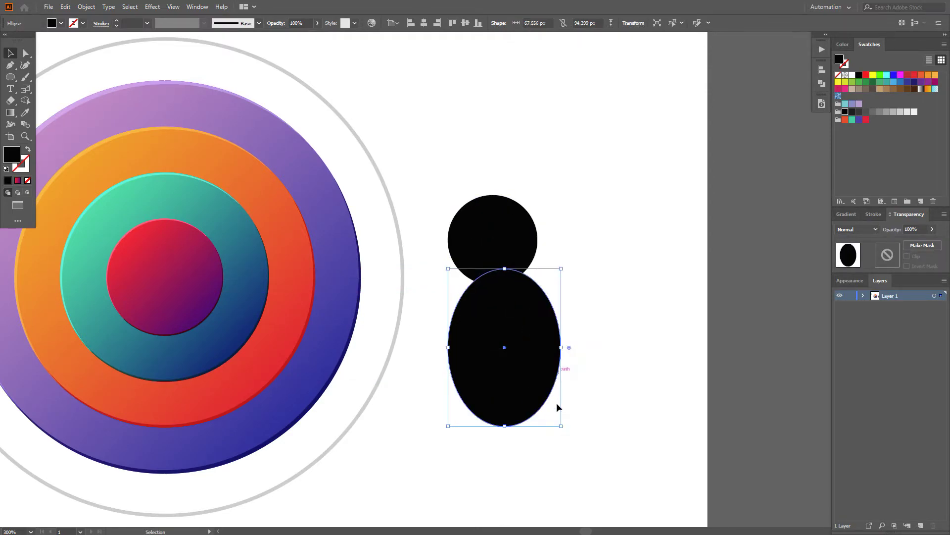
{"action": "left_click_drag", "start_coordinate": [564, 431], "coordinate": [606, 381]}
{"action": "left_click_drag", "start_coordinate": [528, 381], "coordinate": [538, 296]}
Fill the rotated ellipse with the very light gray swatch and place it directly behind the black circle.
{"action": "left_click", "coordinate": [914, 113]}
{"action": "left_click", "coordinate": [65, 7]}
{"action": "left_click", "coordinate": [80, 44]}
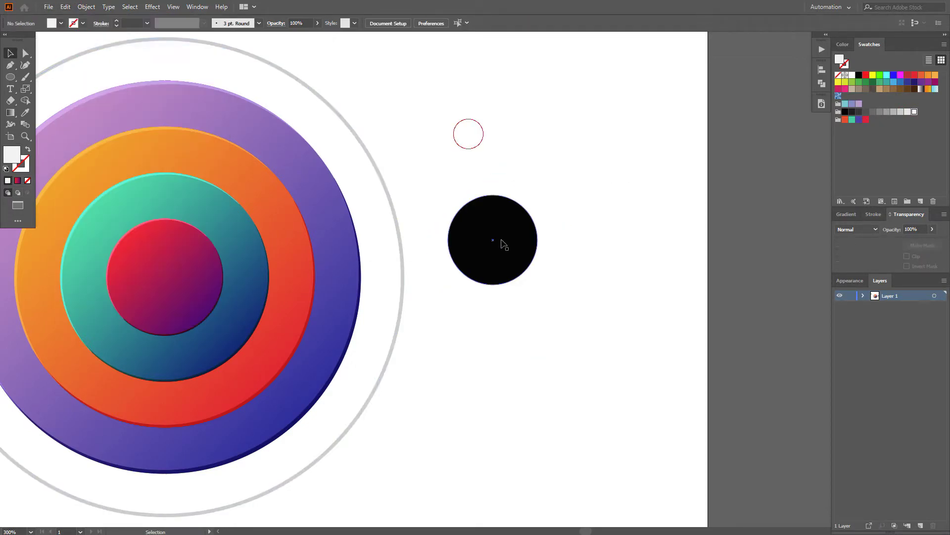
{"action": "left_click", "coordinate": [522, 253]}
{"action": "left_click", "coordinate": [65, 6]}
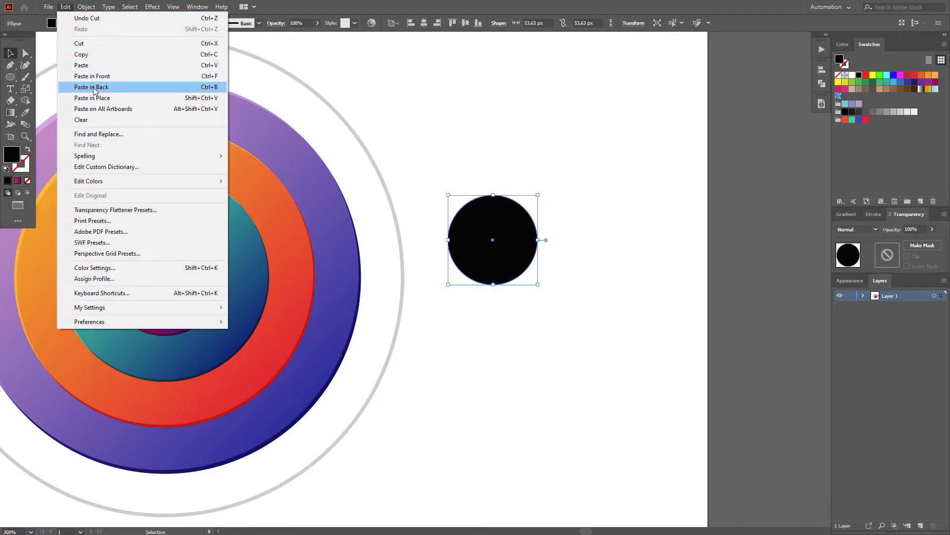
{"action": "left_click", "coordinate": [93, 87]}
Change the rotated ellipse's fill to white and its opacity to 0%.
{"action": "left_click", "coordinate": [562, 163]}
{"action": "key", "text": "a"}
{"action": "left_click", "coordinate": [562, 282]}
{"action": "key", "text": "v"}
{"action": "left_click", "coordinate": [556, 284]}
{"action": "left_click", "coordinate": [852, 76]}
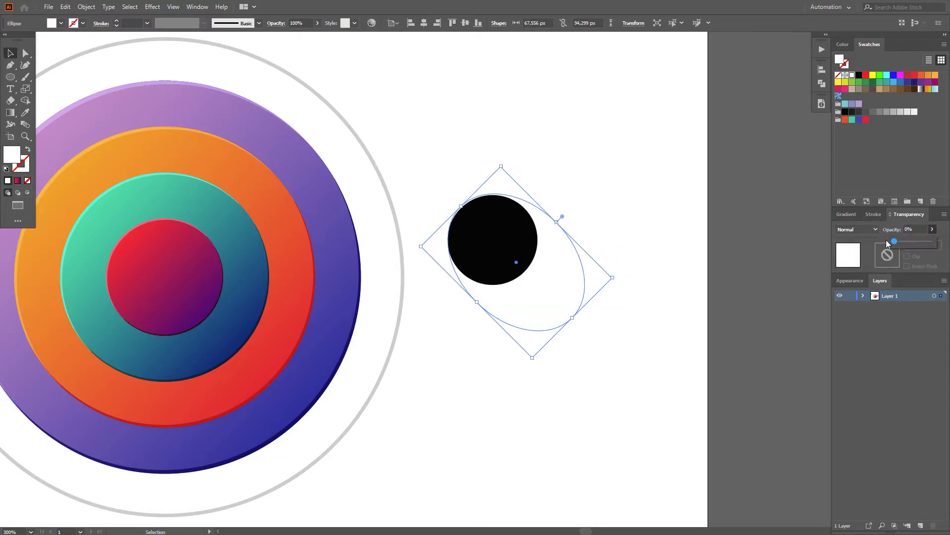
Blend the black circle with the transparent ellipse using 30 specified steps and set the blend's blending mode to Multiply.
{"action": "left_click", "coordinate": [488, 241], "text": "shift"}
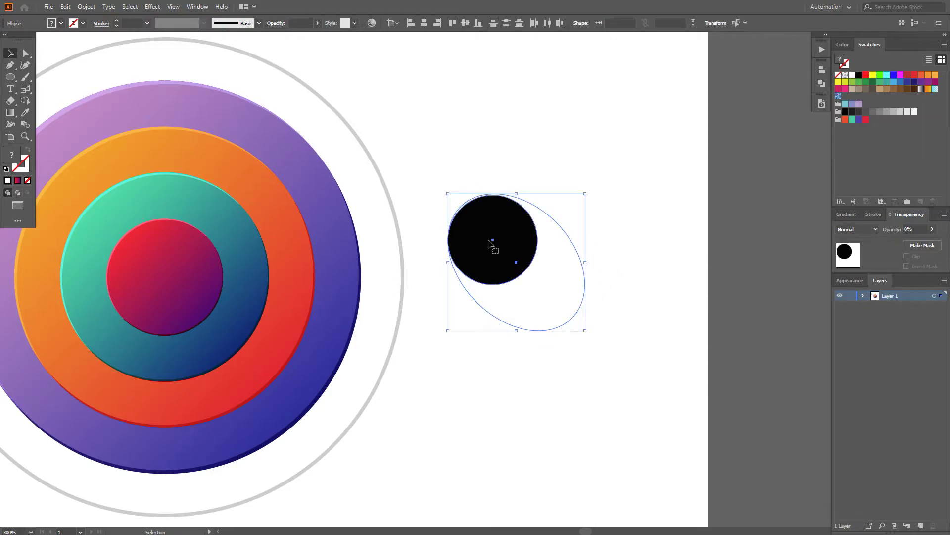
{"action": "left_click", "coordinate": [84, 9]}
{"action": "mouse_move", "coordinate": [180, 276]}
{"action": "left_click", "coordinate": [236, 274]}
{"action": "key", "text": "w"}
{"action": "key", "text": "Return"}
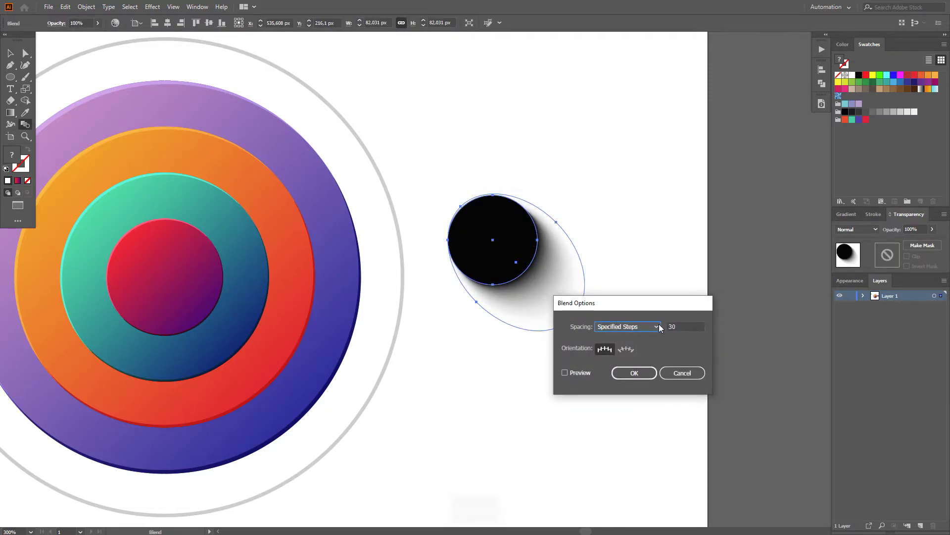
{"action": "key", "text": "Return"}
{"action": "key", "text": "v"}
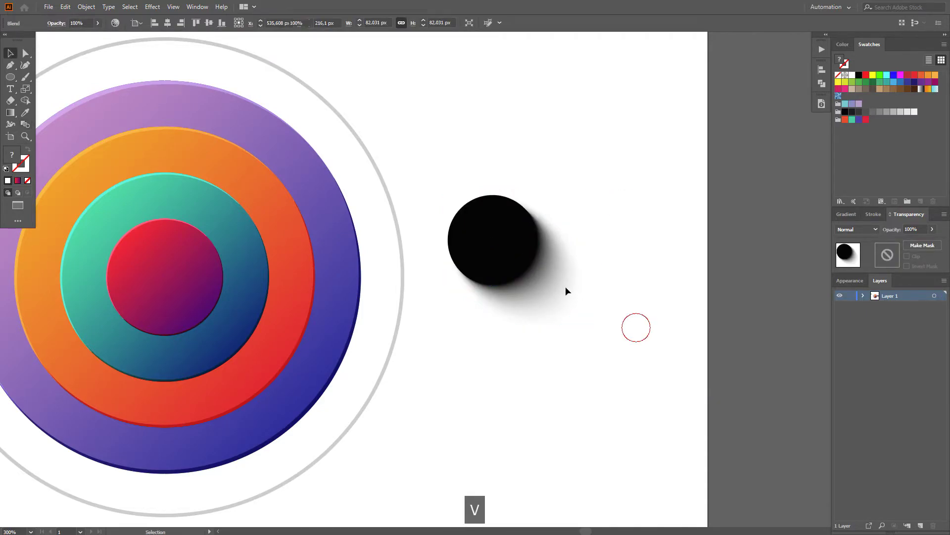
{"action": "left_click", "coordinate": [856, 230]}
{"action": "left_click", "coordinate": [857, 264]}
Move the shadow blend onto the red circle and scale it to about 97 px so its black circle nearly covers the red one.
{"action": "key", "text": "space"}
{"action": "left_click_drag", "start_coordinate": [647, 261], "coordinate": [747, 259]}
{"action": "left_click", "coordinate": [642, 349]}
{"action": "left_click_drag", "start_coordinate": [610, 250], "coordinate": [278, 285]}
{"action": "left_click_drag", "start_coordinate": [349, 357], "coordinate": [369, 376]}
{"action": "left_click_drag", "start_coordinate": [269, 290], "coordinate": [261, 271]}
{"action": "left_click_drag", "start_coordinate": [369, 376], "coordinate": [371, 382]}
Place the shadow blend directly behind the red circle.
{"action": "left_click", "coordinate": [65, 6]}
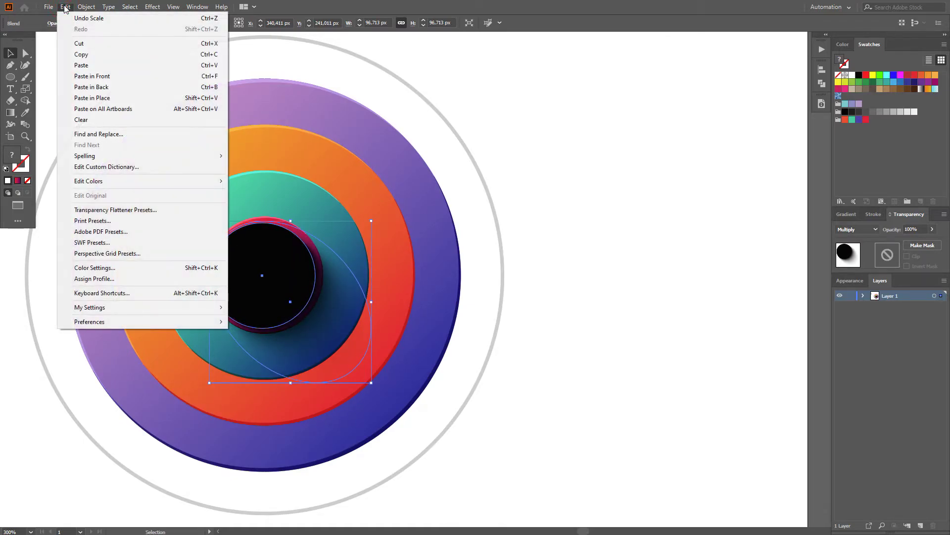
{"action": "left_click", "coordinate": [89, 15]}
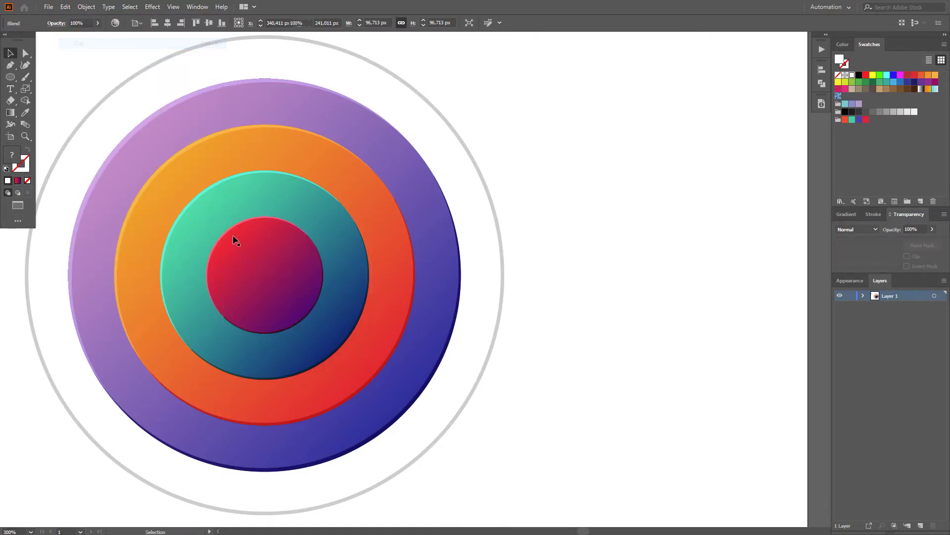
{"action": "left_click", "coordinate": [65, 7]}
{"action": "left_click", "coordinate": [94, 88]}
{"action": "left_click", "coordinate": [613, 201]}
Shorten the red circle's shadow slightly by moving the outer ellipse's lower-right anchor point inward.
{"action": "key", "text": "space"}
{"action": "left_click_drag", "start_coordinate": [657, 192], "coordinate": [725, 168]}
{"action": "left_click", "coordinate": [400, 320]}
{"action": "key", "text": "a"}
{"action": "left_click_drag", "start_coordinate": [425, 344], "coordinate": [417, 337]}
{"action": "left_click", "coordinate": [679, 338]}
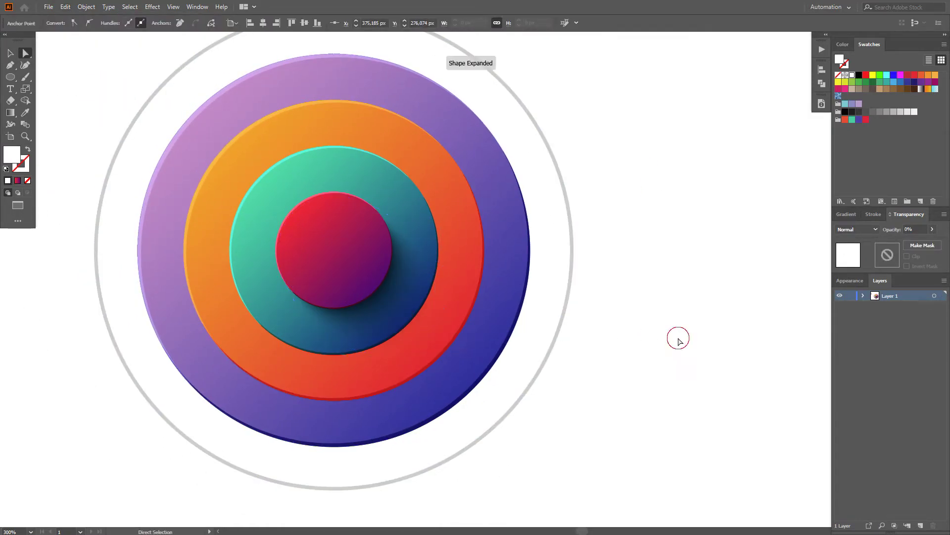
Paste a copy of the red circle's shadow in front and scale it to about 171 px to fit the green circle.
{"action": "scroll", "coordinate": [678, 338], "scroll_direction": "down", "scroll_amount": 1}
{"action": "key", "text": "space"}
{"action": "left_click_drag", "start_coordinate": [681, 329], "coordinate": [617, 335]}
{"action": "key", "text": "v"}
{"action": "left_click", "coordinate": [431, 323]}
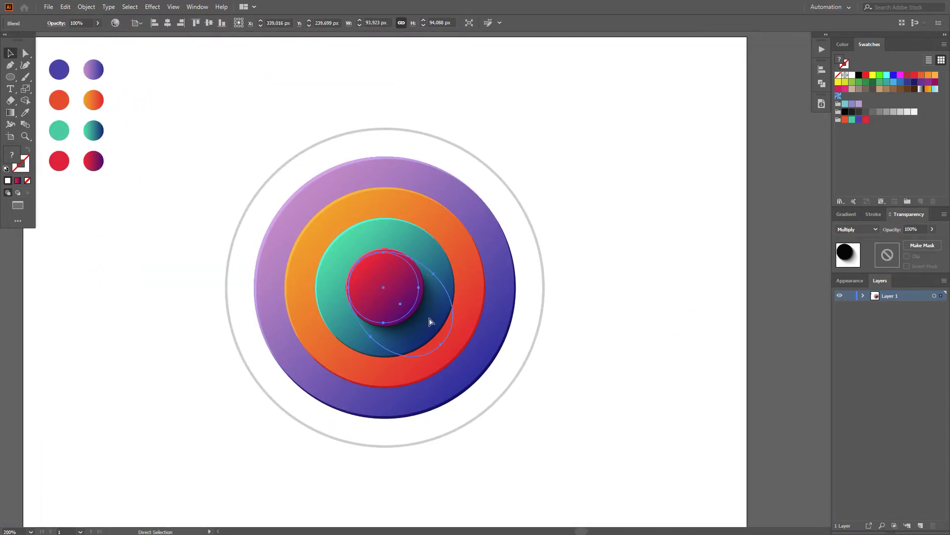
{"action": "key", "text": "ctrl+c"}
{"action": "left_click", "coordinate": [346, 87]}
{"action": "left_click", "coordinate": [65, 7]}
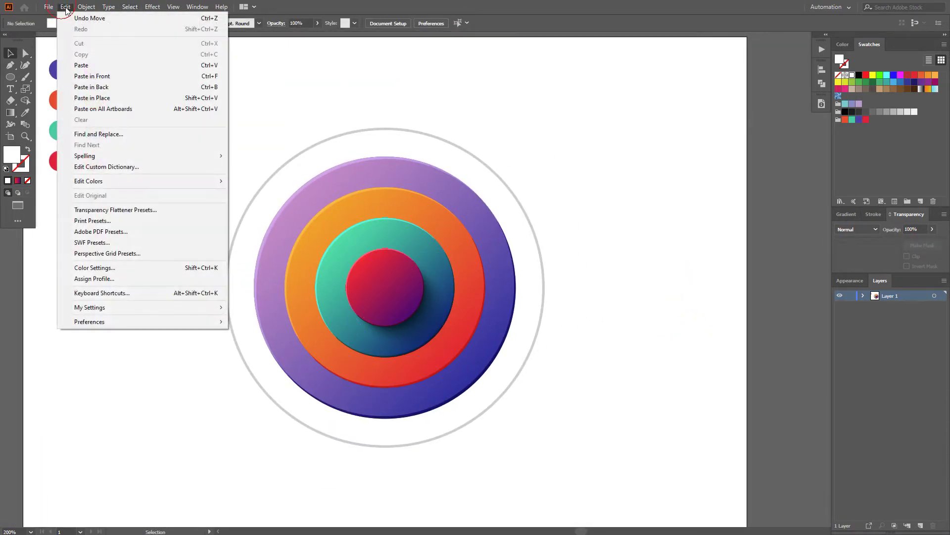
{"action": "left_click", "coordinate": [79, 76]}
{"action": "left_click_drag", "start_coordinate": [350, 251], "coordinate": [329, 222]}
{"action": "left_click_drag", "start_coordinate": [453, 357], "coordinate": [521, 394]}
{"action": "left_click_drag", "start_coordinate": [391, 288], "coordinate": [386, 282]}
{"action": "left_click_drag", "start_coordinate": [503, 404], "coordinate": [516, 414]}
Place the enlarged shadow copy directly behind the green circle.
{"action": "left_click", "coordinate": [65, 6]}
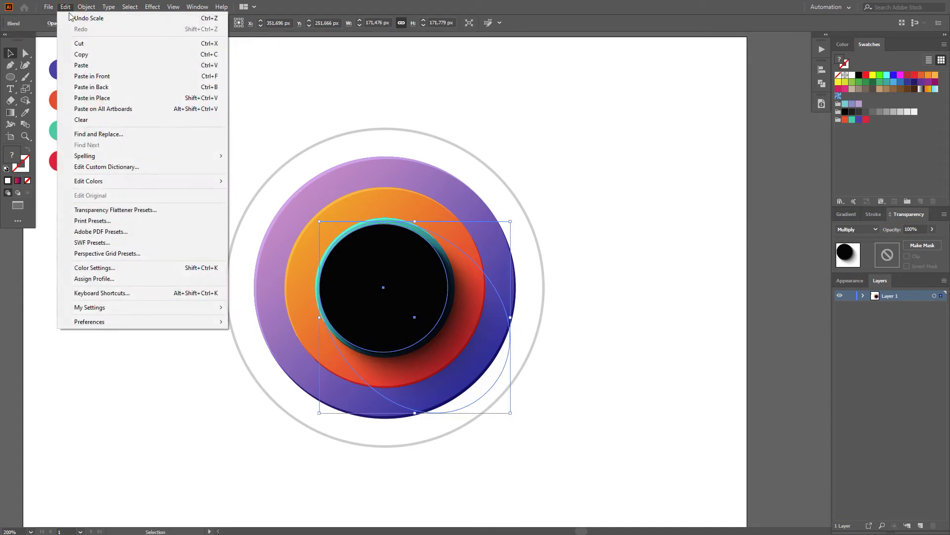
{"action": "left_click", "coordinate": [80, 41]}
{"action": "left_click", "coordinate": [65, 7]}
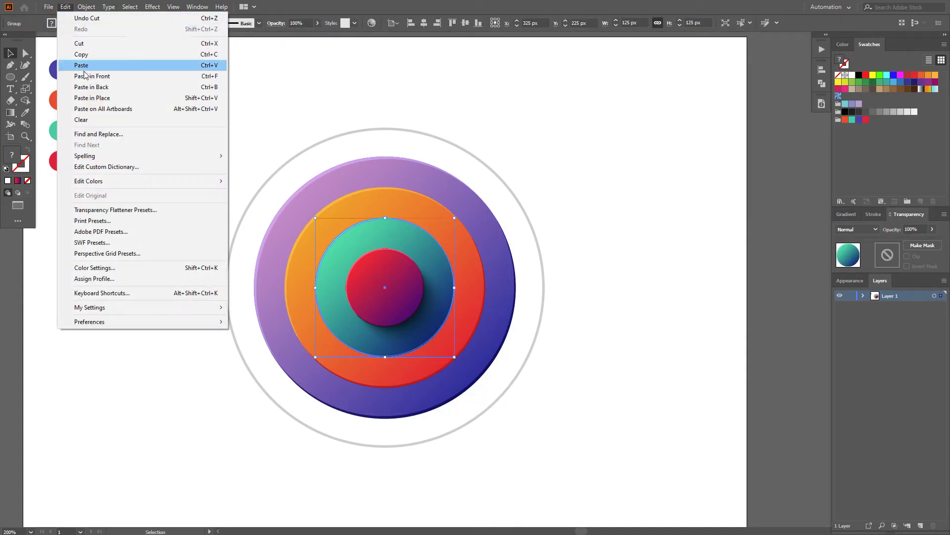
{"action": "left_click", "coordinate": [85, 88]}
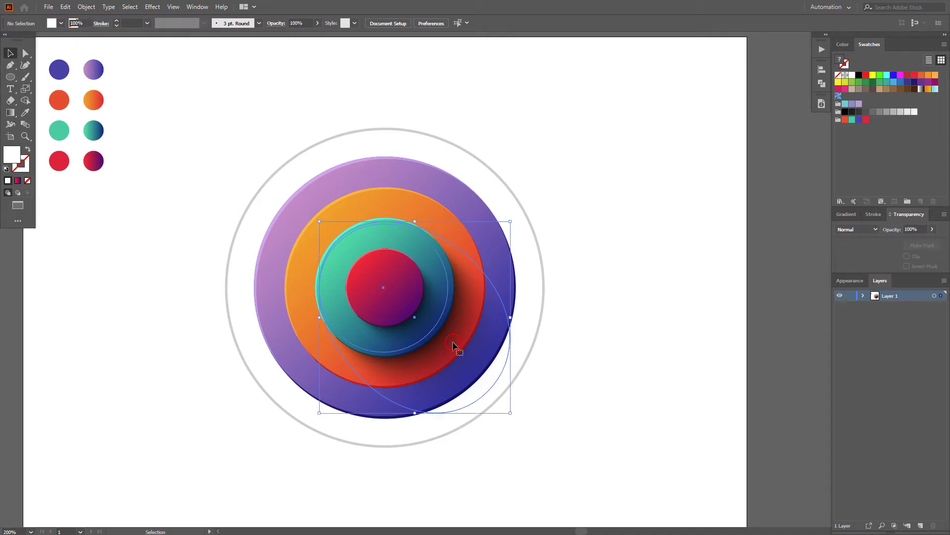
Recolour the inner circle of the green circle's shadow to dark red with hue 0, saturation about 89% and brightness about 22%.
{"action": "double_click", "coordinate": [403, 317]}
{"action": "key", "text": "a"}
{"action": "left_click", "coordinate": [402, 316]}
{"action": "key", "text": "Escape"}
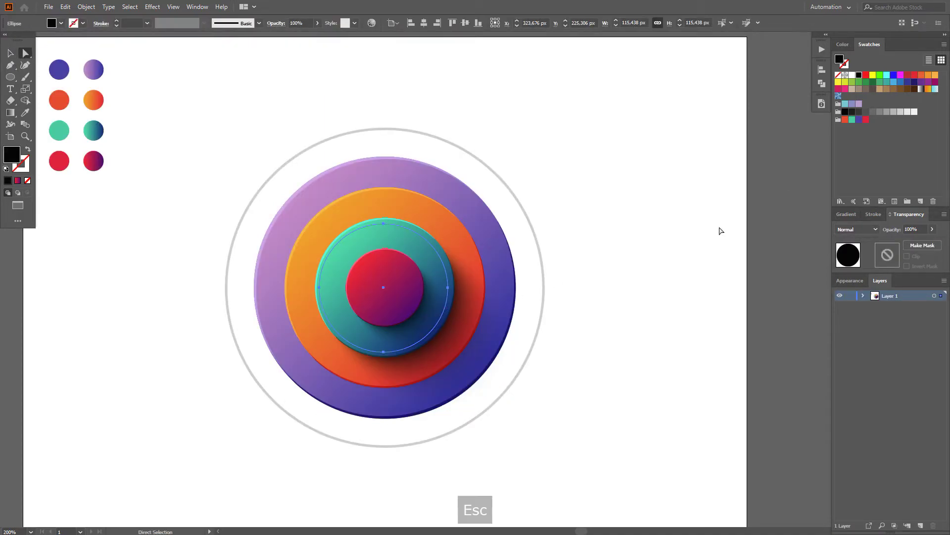
{"action": "left_click", "coordinate": [843, 45]}
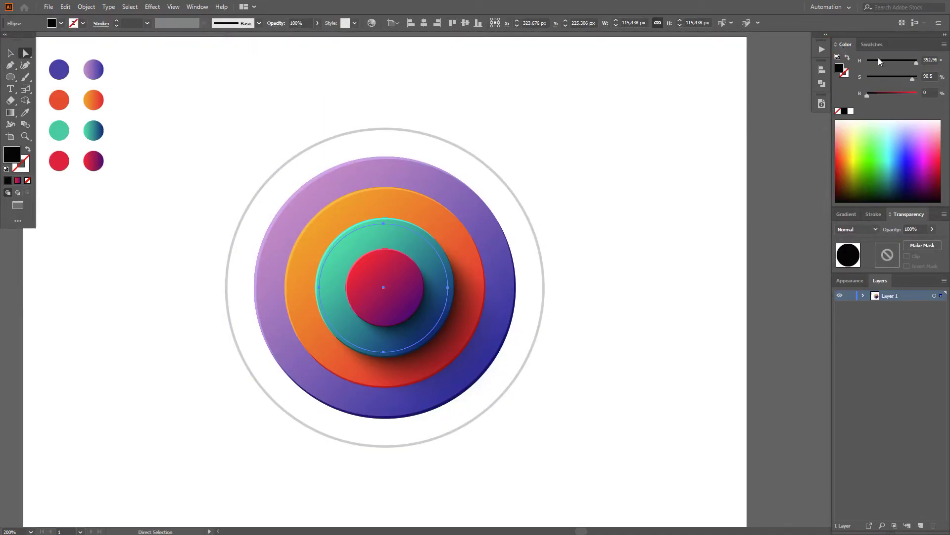
{"action": "left_click_drag", "start_coordinate": [885, 96], "coordinate": [887, 95]}
{"action": "left_click", "coordinate": [915, 62]}
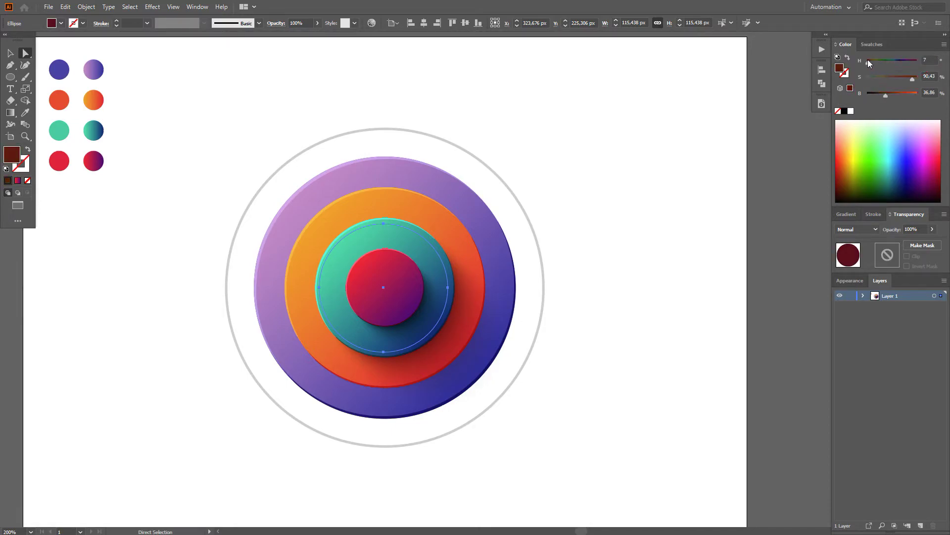
{"action": "left_click_drag", "start_coordinate": [886, 96], "coordinate": [881, 94]}
{"action": "left_click", "coordinate": [625, 168]}
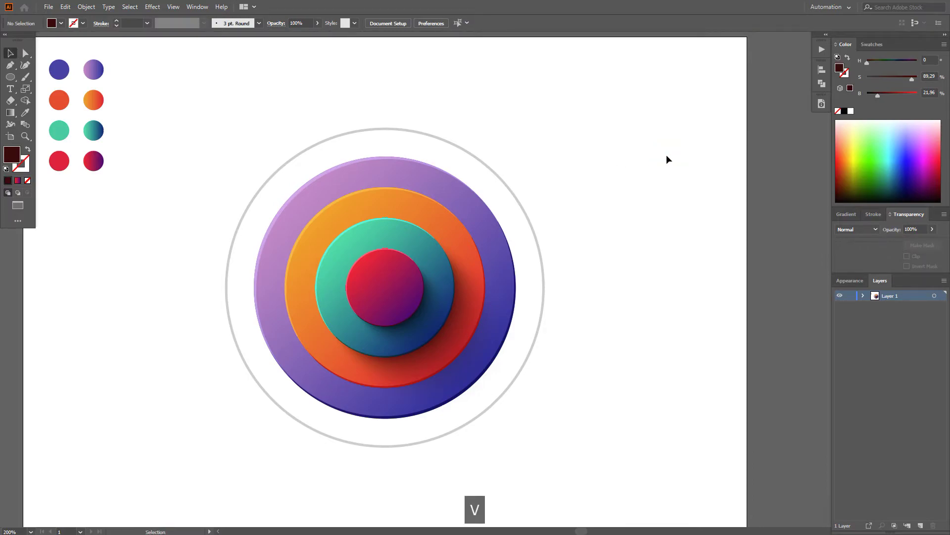
Paste a copy of the green circle's shadow in front and scale it to about 248 px to fit the orange circle.
{"action": "left_click", "coordinate": [468, 329]}
{"action": "key", "text": "a"}
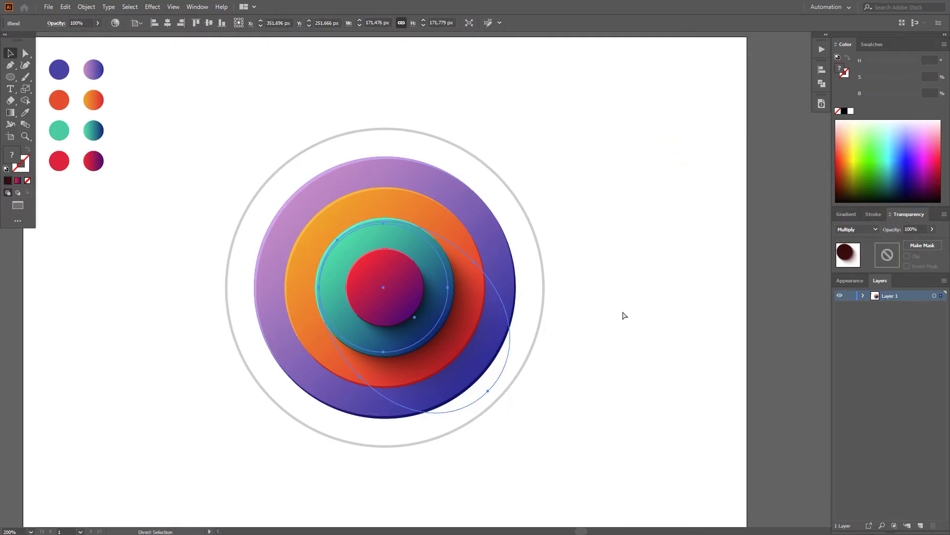
{"action": "key", "text": "ctrl+c"}
{"action": "left_click", "coordinate": [623, 311]}
{"action": "key", "text": "ctrl+f"}
{"action": "left_click_drag", "start_coordinate": [370, 290], "coordinate": [346, 262]}
{"action": "left_click_drag", "start_coordinate": [511, 384], "coordinate": [556, 379]}
{"action": "left_click_drag", "start_coordinate": [404, 240], "coordinate": [433, 278]}
{"action": "left_click_drag", "start_coordinate": [359, 241], "coordinate": [354, 238]}
{"action": "left_click_drag", "start_coordinate": [555, 412], "coordinate": [560, 416]}
Recolour the orange circle's shadow to dark purple with hue about 272, saturation about 89% and brightness about 32%.
{"action": "left_click", "coordinate": [415, 285]}
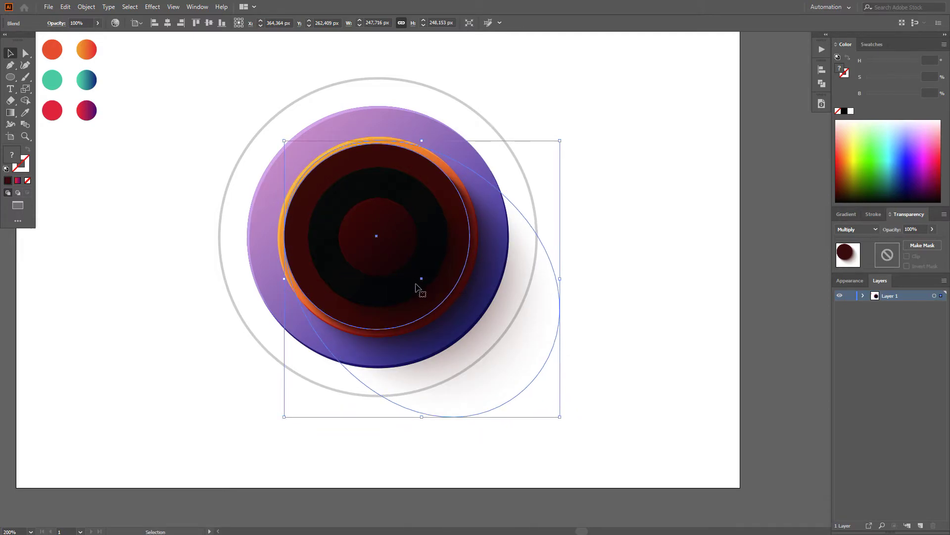
{"action": "key", "text": "a"}
{"action": "left_click", "coordinate": [415, 287]}
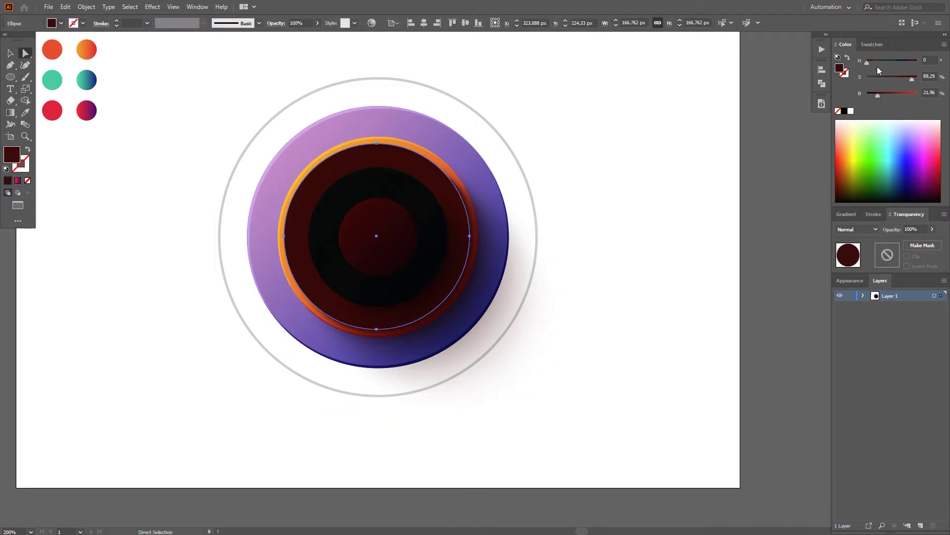
{"action": "left_click_drag", "start_coordinate": [869, 61], "coordinate": [908, 61]}
{"action": "left_click_drag", "start_coordinate": [878, 95], "coordinate": [883, 94]}
{"action": "key", "text": "v"}
Place the dark purple shadow directly behind the orange circle.
{"action": "left_click", "coordinate": [405, 226]}
{"action": "key", "text": "ctrl+x"}
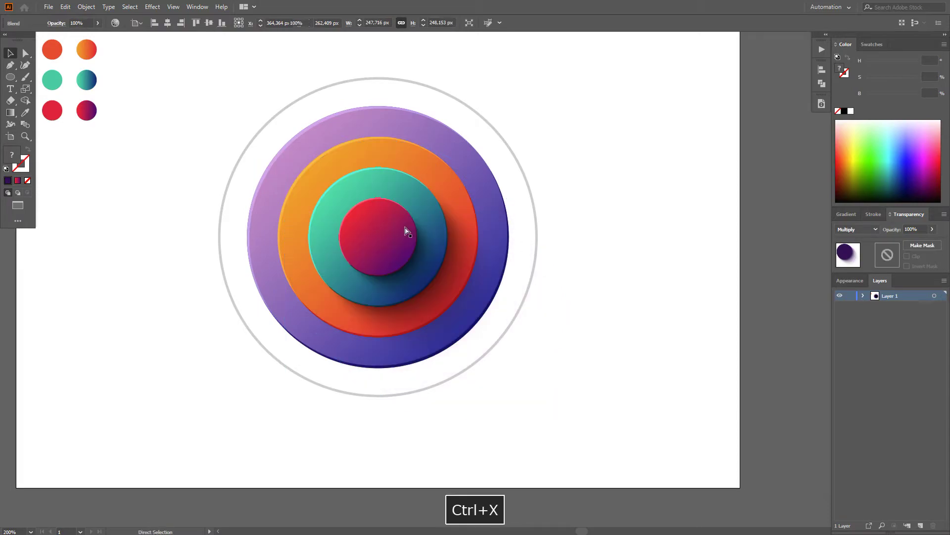
{"action": "left_click", "coordinate": [373, 155]}
{"action": "key", "text": "ctrl+b"}
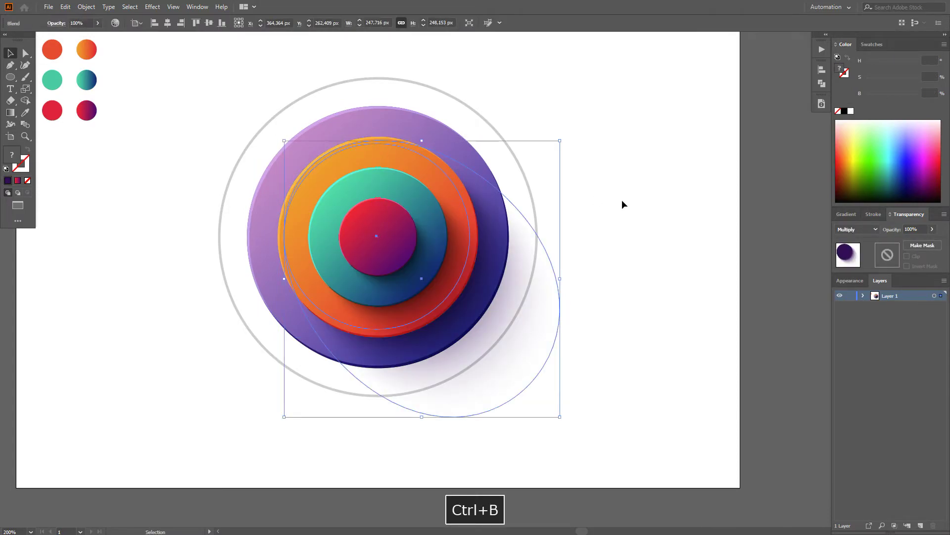
{"action": "left_click", "coordinate": [641, 204]}
Paste a copy of the dark purple shadow in front and scale it to about 332 px to fit the outer purple circle.
{"action": "scroll", "coordinate": [640, 207], "scroll_direction": "down", "scroll_amount": 1}
{"action": "left_click_drag", "start_coordinate": [640, 207], "coordinate": [587, 232]}
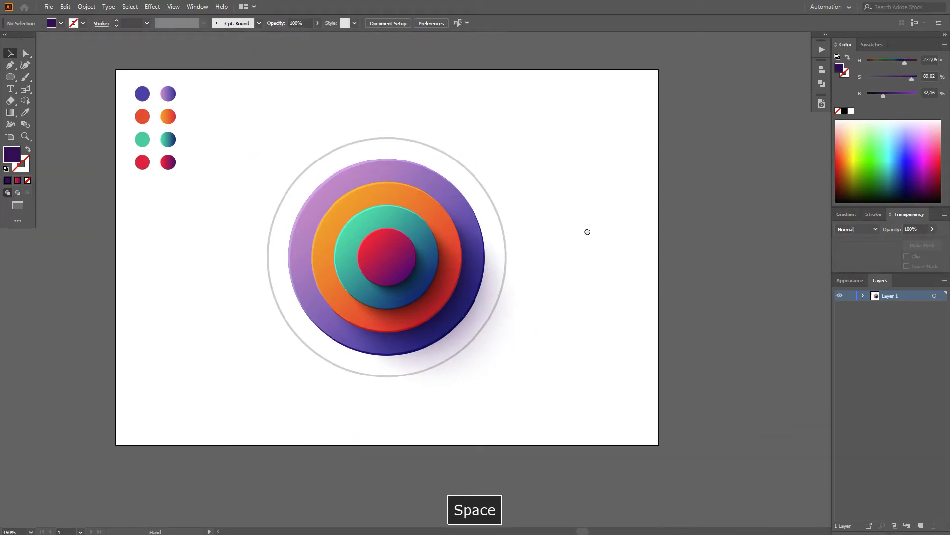
{"action": "left_click", "coordinate": [478, 342]}
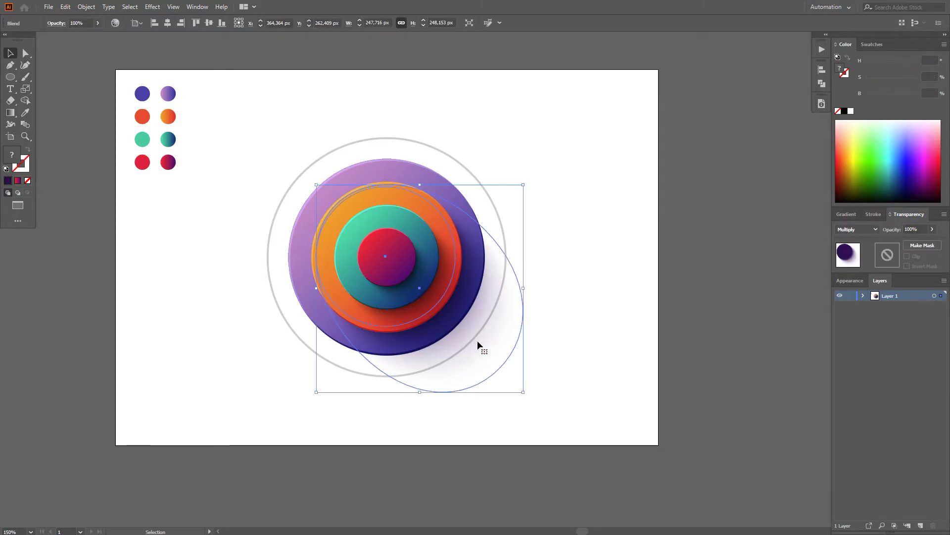
{"action": "key", "text": "ctrl+c"}
{"action": "left_click", "coordinate": [526, 223]}
{"action": "key", "text": "ctrl+f"}
{"action": "left_click_drag", "start_coordinate": [393, 286], "coordinate": [365, 265]}
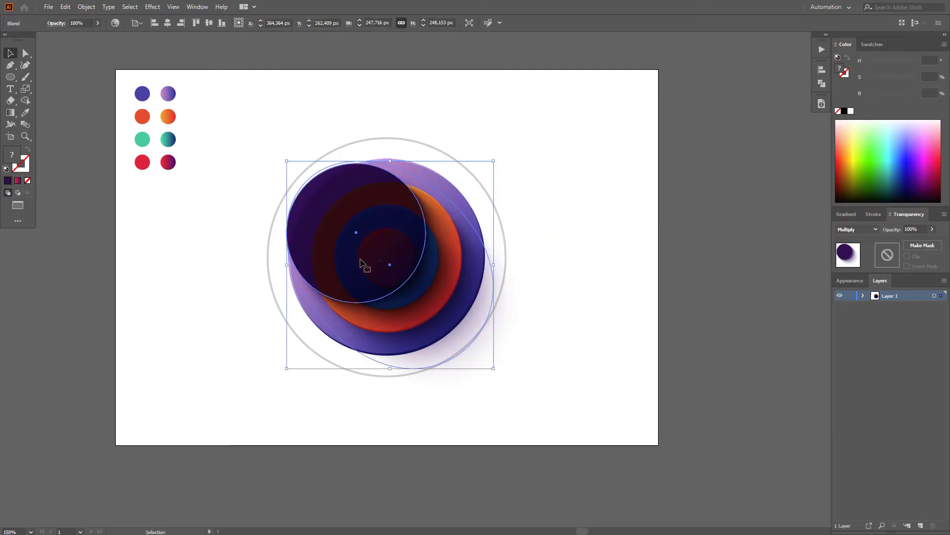
{"action": "left_click_drag", "start_coordinate": [492, 369], "coordinate": [560, 435]}
{"action": "mouse_move", "coordinate": [374, 270]}
{"action": "left_mouse_down"}
{"action": "mouse_move", "coordinate": [392, 267]}
{"action": "mouse_move", "coordinate": [382, 269]}
{"action": "left_mouse_up"}
{"action": "left_click_drag", "start_coordinate": [568, 435], "coordinate": [574, 441]}
Narrow the largest shadow by moving its outer ellipse's anchor points inward and shortening the side handles into a tapered shape.
{"action": "left_click", "coordinate": [626, 471]}
{"action": "key", "text": "a"}
{"action": "left_click", "coordinate": [533, 413]}
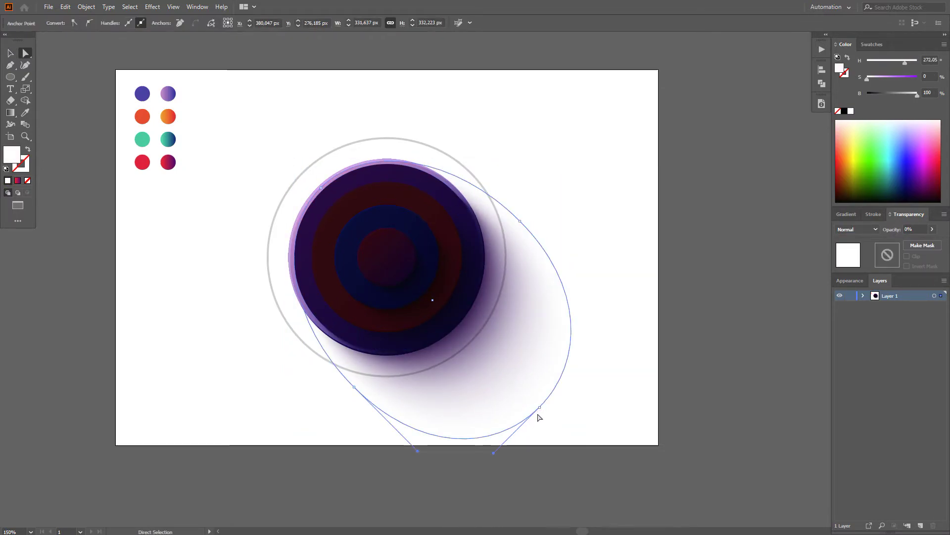
{"action": "left_click_drag", "start_coordinate": [542, 410], "coordinate": [537, 400]}
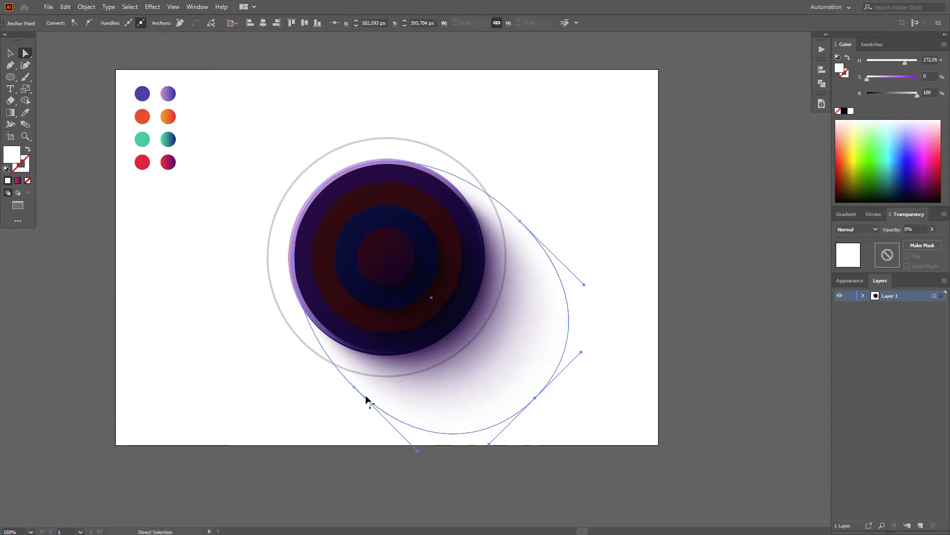
{"action": "left_click_drag", "start_coordinate": [355, 387], "coordinate": [350, 377]}
{"action": "left_click_drag", "start_coordinate": [520, 221], "coordinate": [507, 221]}
{"action": "left_click", "coordinate": [563, 277]}
{"action": "left_click", "coordinate": [522, 235]}
{"action": "left_click_drag", "start_coordinate": [569, 284], "coordinate": [530, 257]}
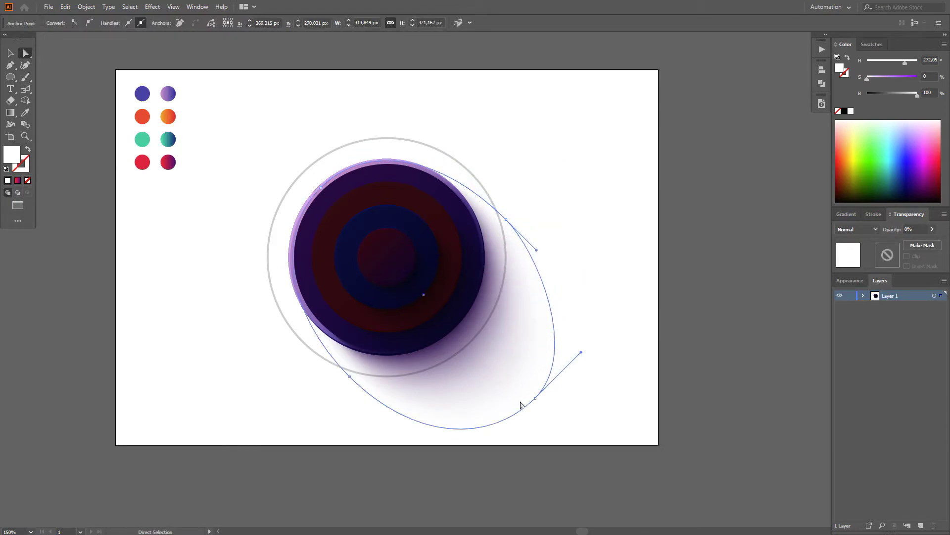
{"action": "left_click", "coordinate": [350, 377]}
{"action": "left_click_drag", "start_coordinate": [414, 443], "coordinate": [370, 403]}
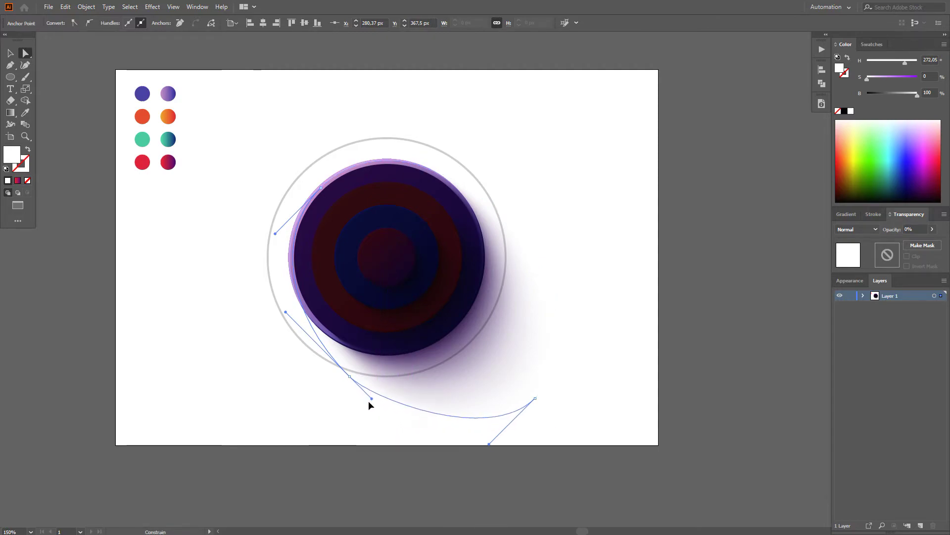
{"action": "left_click", "coordinate": [665, 299]}
Place the reshaped dark purple shadow directly behind the outer purple circle.
{"action": "key", "text": "v"}
{"action": "left_click", "coordinate": [515, 381]}
{"action": "key", "text": "a"}
{"action": "left_click", "coordinate": [439, 251]}
{"action": "key", "text": "v"}
{"action": "left_click", "coordinate": [423, 250]}
{"action": "left_click", "coordinate": [424, 250]}
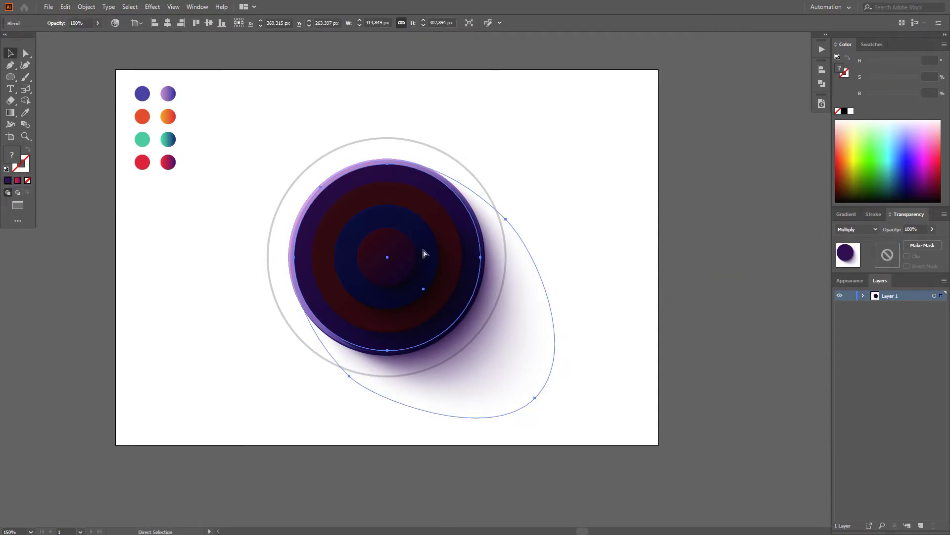
{"action": "key", "text": "ctrl+x"}
{"action": "key", "text": "v"}
{"action": "left_click", "coordinate": [386, 163]}
{"action": "key", "text": "ctrl+b"}
{"action": "left_click", "coordinate": [589, 152]}
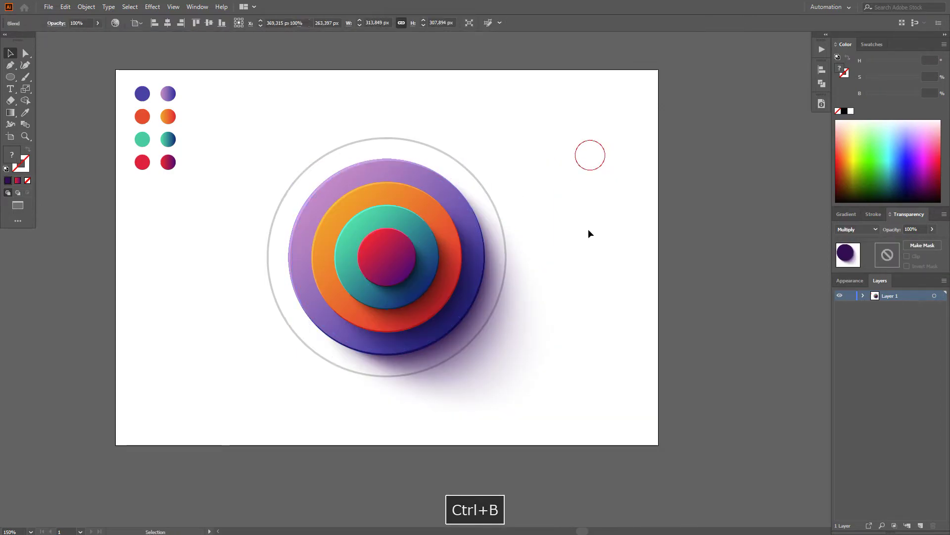
Reduce the dark purple fill saturation of the largest shadow's inner ellipse to about 40%.
{"action": "left_click", "coordinate": [505, 384]}
{"action": "left_click", "coordinate": [447, 460]}
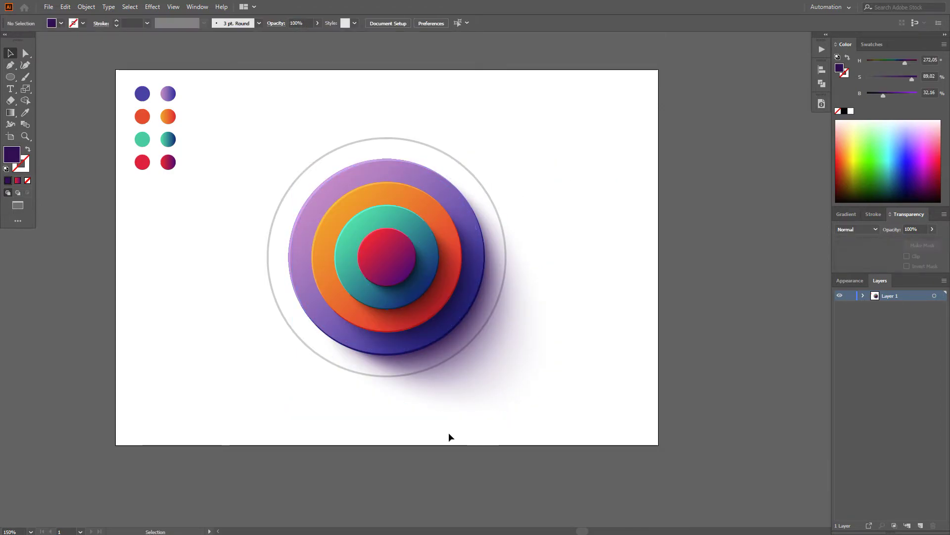
{"action": "key", "text": "v"}
{"action": "left_click", "coordinate": [484, 384]}
{"action": "double_click", "coordinate": [484, 385]}
{"action": "key", "text": "a"}
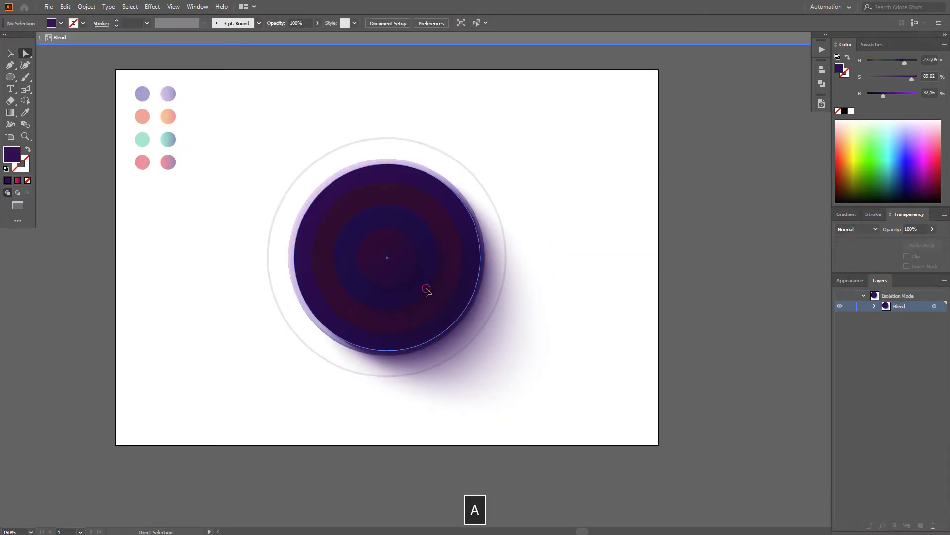
{"action": "left_click", "coordinate": [424, 288]}
{"action": "key", "text": "Escape"}
{"action": "left_click_drag", "start_coordinate": [911, 78], "coordinate": [888, 77]}
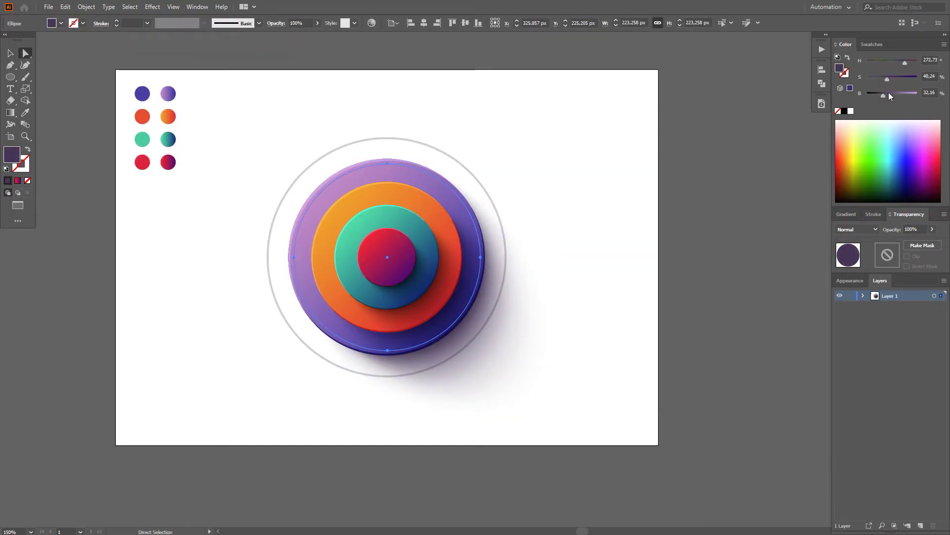
{"action": "left_click", "coordinate": [682, 165]}
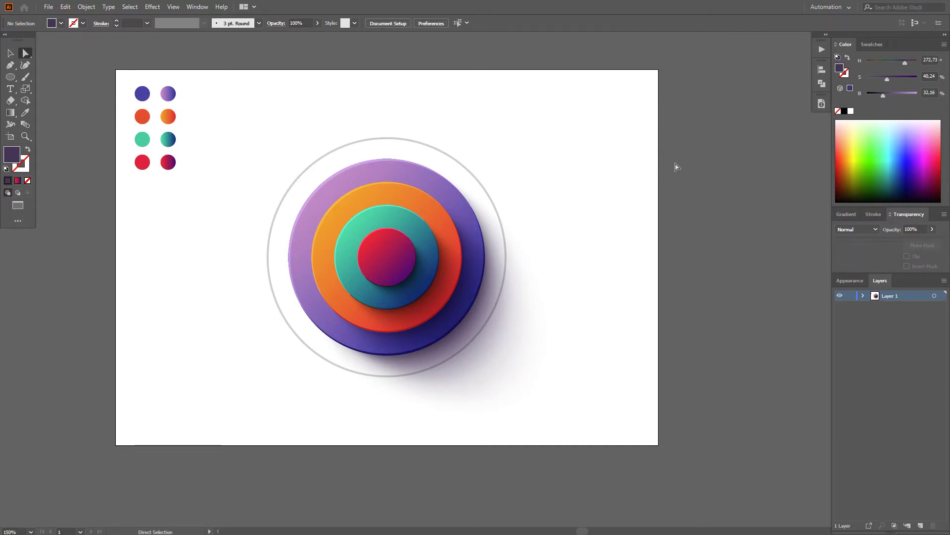
Turn the gray outer ring's stroke into dots with round caps, a 0 pt dash and a 7.216 pt gap.
{"action": "key", "text": "space"}
{"action": "left_click_drag", "start_coordinate": [546, 211], "coordinate": [577, 211]}
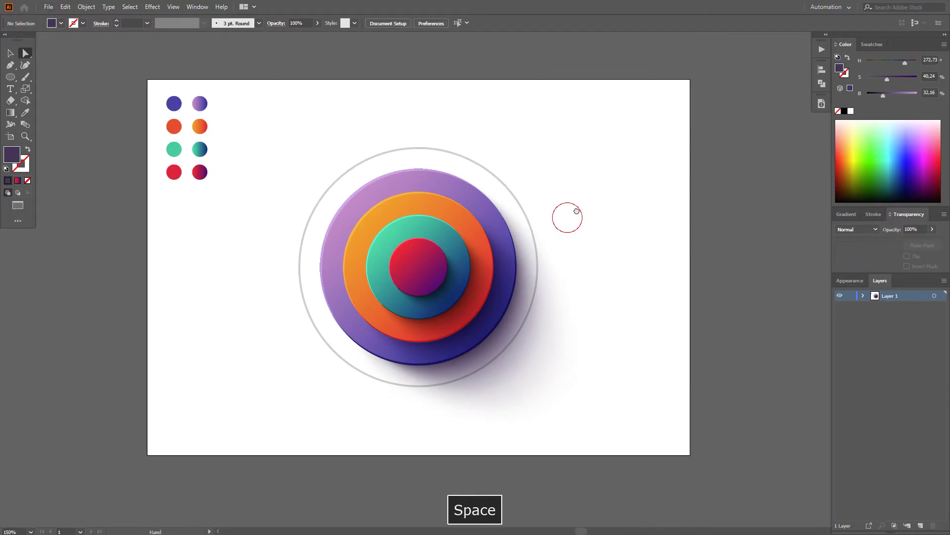
{"action": "left_click", "coordinate": [370, 157]}
{"action": "left_click", "coordinate": [871, 214]}
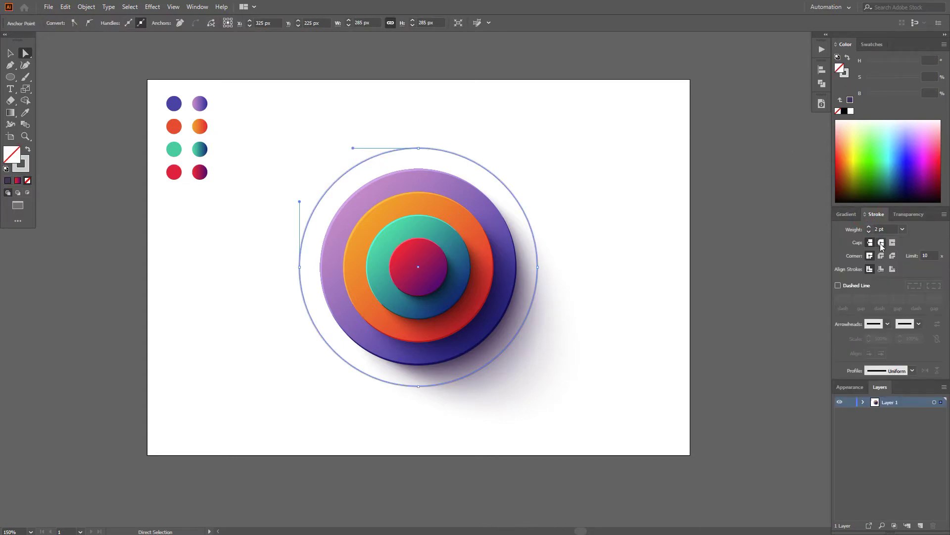
{"action": "left_click", "coordinate": [850, 287]}
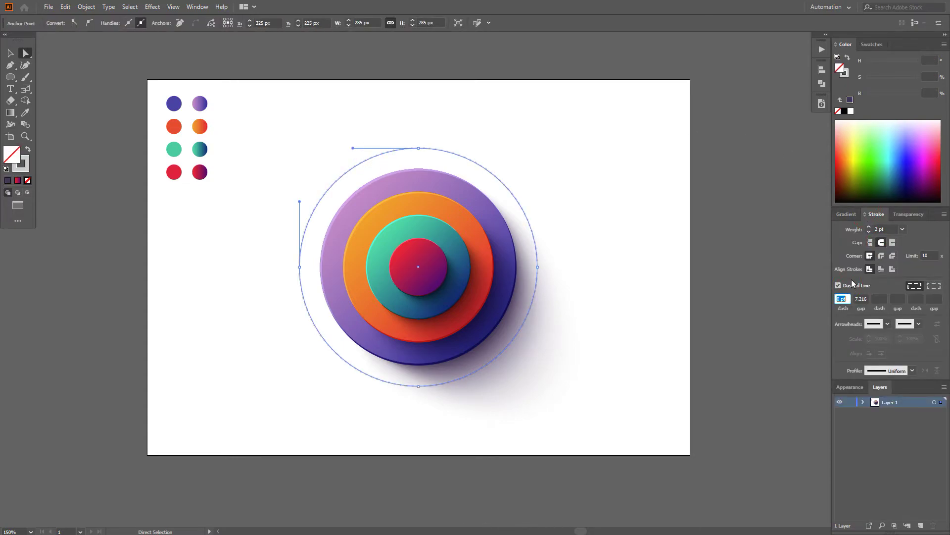
{"action": "left_click", "coordinate": [659, 213]}
Set the largest shadow's blend spacing to 60 specified steps.
{"action": "key", "text": "space"}
{"action": "left_click_drag", "start_coordinate": [527, 187], "coordinate": [518, 164]}
{"action": "scroll", "coordinate": [519, 163], "scroll_direction": "up", "scroll_amount": 1}
{"action": "key", "text": "a"}
{"action": "key", "text": "v"}
{"action": "left_click", "coordinate": [569, 438]}
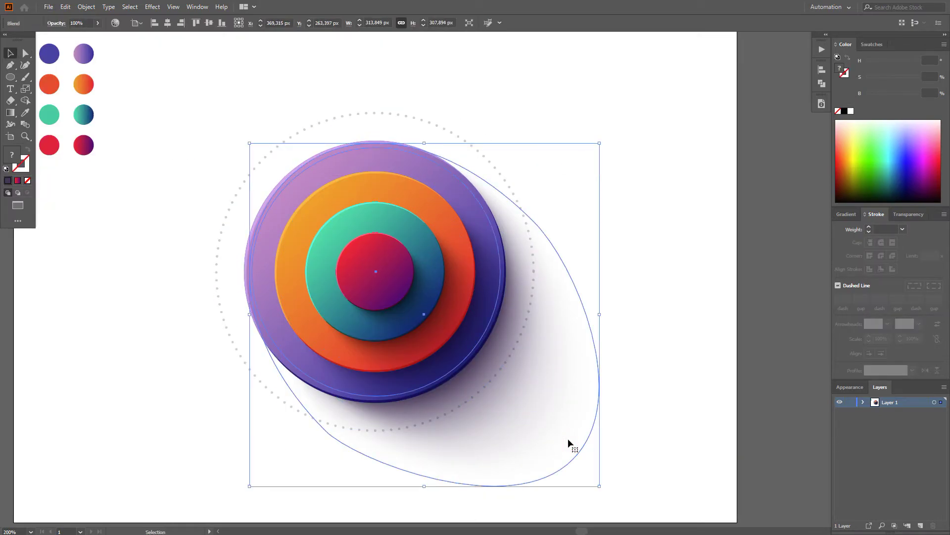
{"action": "key", "text": "w"}
{"action": "key", "text": "Return"}
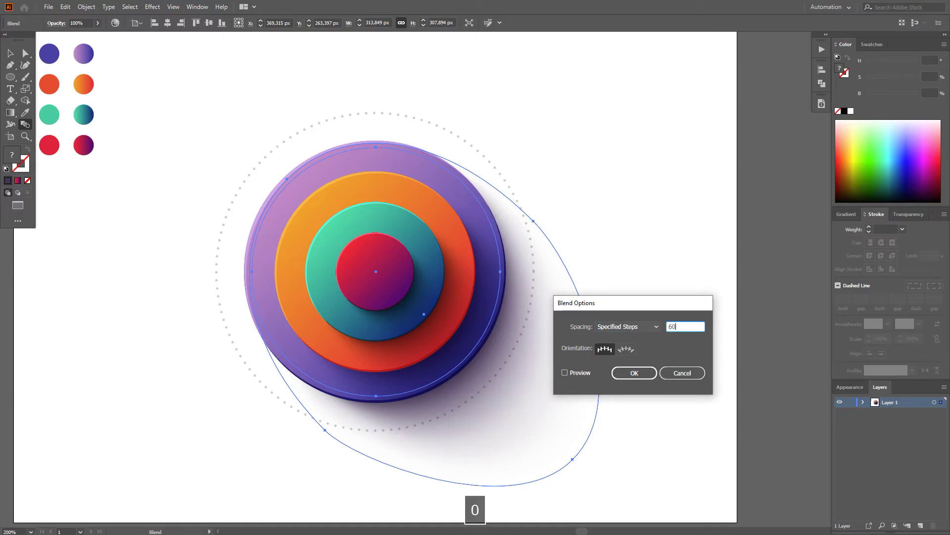
{"action": "key", "text": "Return"}
{"action": "key", "text": "v"}
{"action": "left_click", "coordinate": [666, 285]}
Set the dotted outer ring's stroke weight to 3 pt.
{"action": "key", "text": "a"}
{"action": "left_click", "coordinate": [344, 114]}
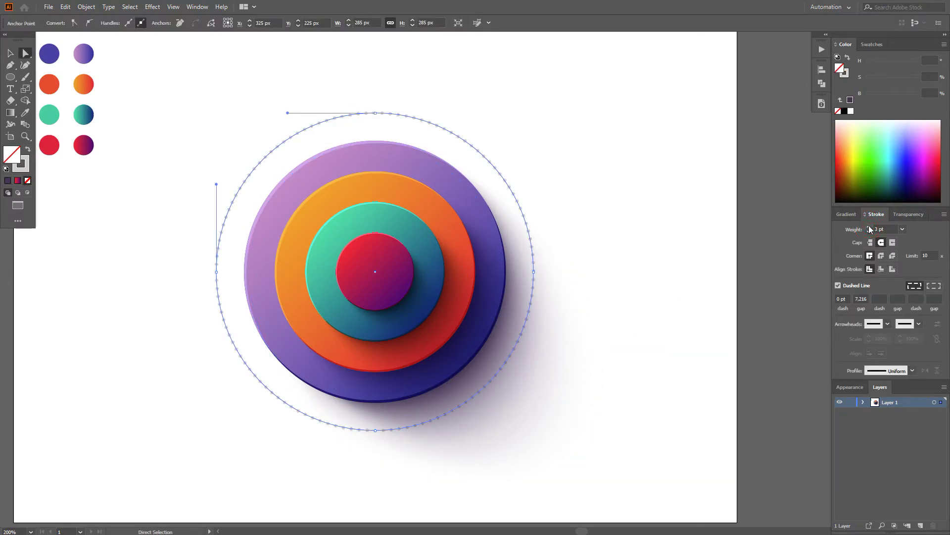
{"action": "left_click", "coordinate": [657, 214]}
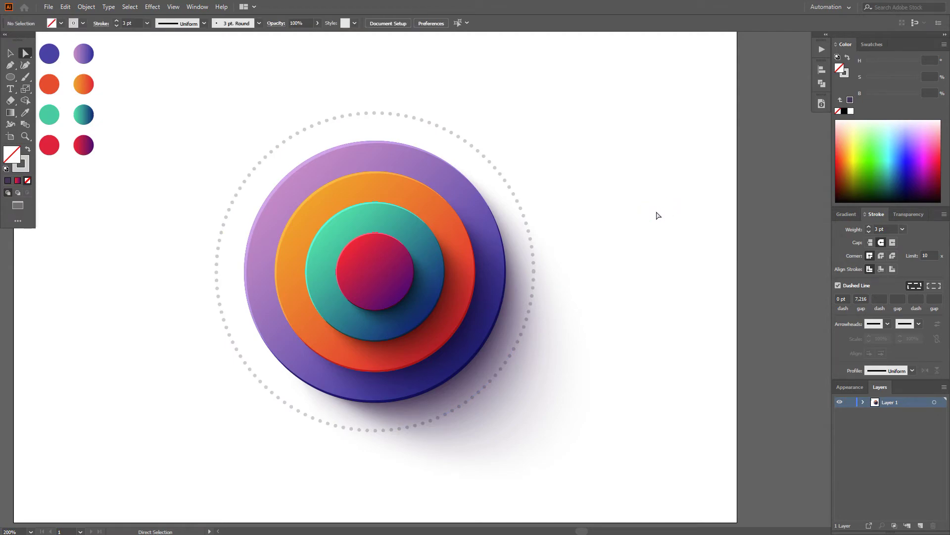
Hide all the gradient circles and their shadows, keeping the dotted outer ring shown.
{"action": "key", "text": "v"}
{"action": "scroll", "coordinate": [655, 210], "scroll_direction": "down", "scroll_amount": 1}
{"action": "left_click", "coordinate": [607, 368]}
{"action": "left_click_drag", "start_coordinate": [677, 490], "coordinate": [333, 112]}
{"action": "left_click", "coordinate": [388, 150], "text": "shift"}
{"action": "key", "text": "ctrl+3"}
Draw a black vertical line about 177 px long from the dotted ring's center upward past its edge.
{"action": "left_click_drag", "start_coordinate": [10, 77], "coordinate": [50, 124]}
{"action": "key", "text": "x"}
{"action": "left_click", "coordinate": [845, 112]}
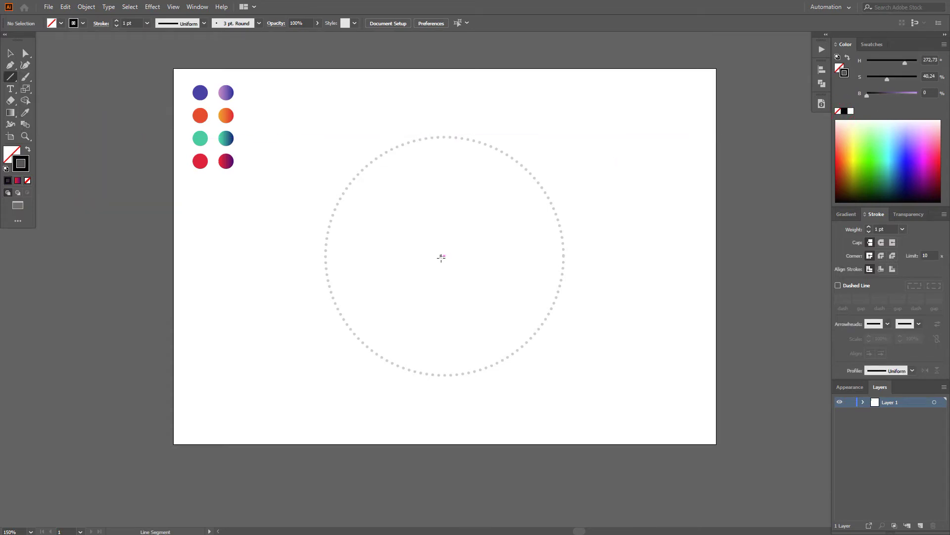
{"action": "left_click_drag", "start_coordinate": [445, 255], "coordinate": [451, 108]}
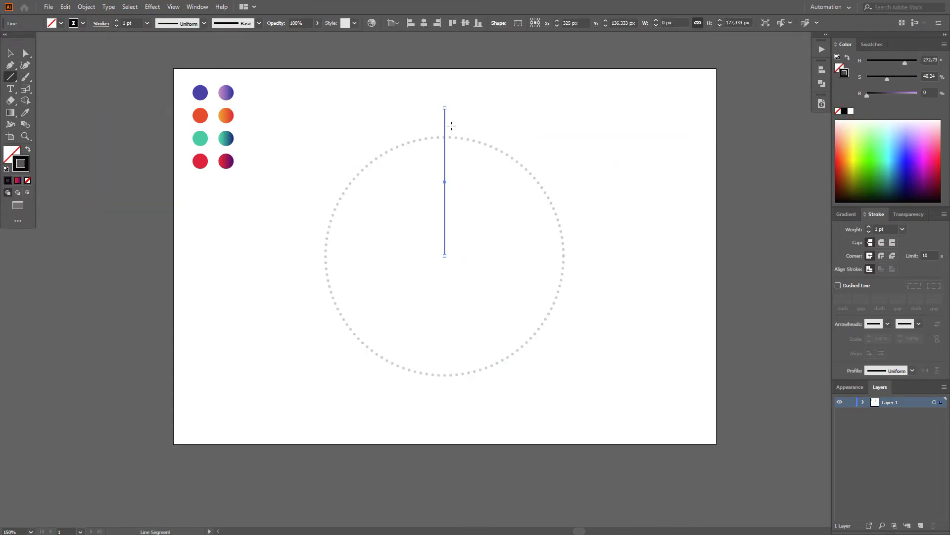
Make three copies of the line rotated around the ring's center in 90° increments to form a cross.
{"action": "key", "text": "r"}
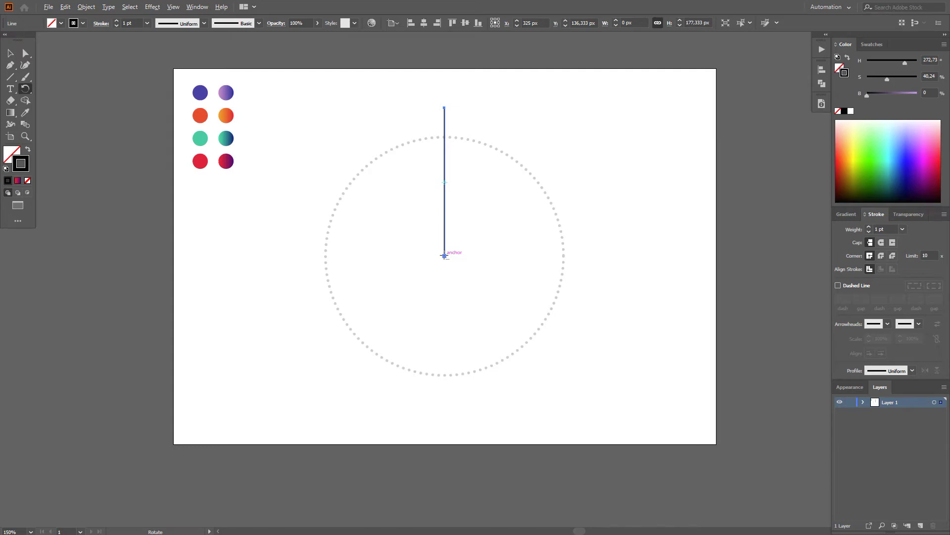
{"action": "left_click", "coordinate": [445, 255], "text": "alt"}
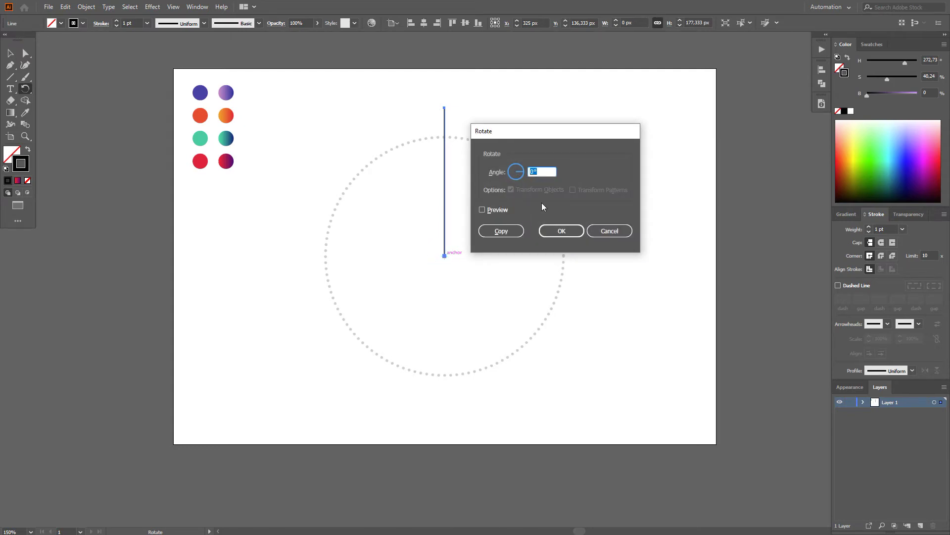
{"action": "left_click", "coordinate": [501, 230]}
{"action": "key", "text": "ctrl+d"}
{"action": "key", "text": "ctrl+d"}
Rotate all four lines together by 45° around the ring's center to form an X.
{"action": "key", "text": "v"}
{"action": "left_click", "coordinate": [416, 256], "text": "shift"}
{"action": "left_click", "coordinate": [444, 115], "text": "shift"}
{"action": "left_click", "coordinate": [445, 400], "text": "shift"}
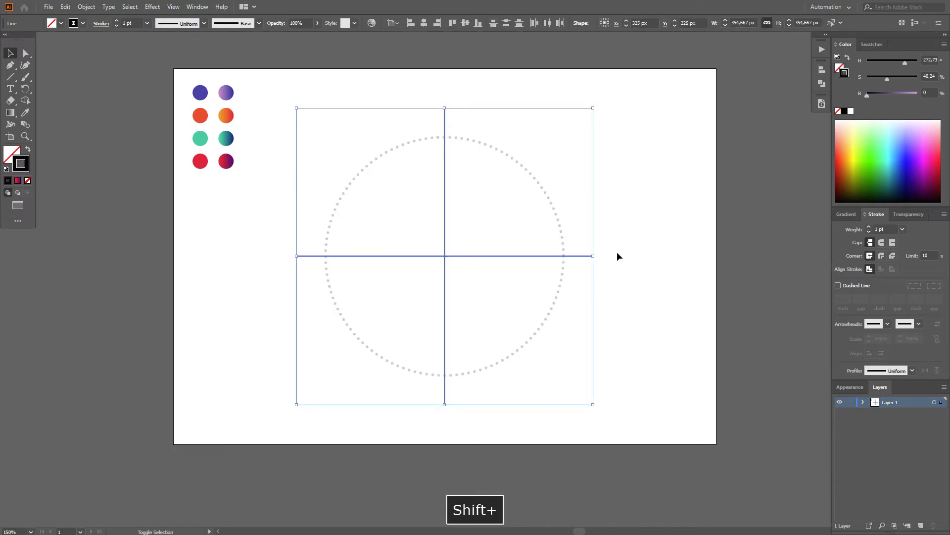
{"action": "left_click_drag", "start_coordinate": [596, 407], "coordinate": [628, 318]}
{"action": "key", "text": "ctrl+z"}
{"action": "left_click", "coordinate": [643, 371]}
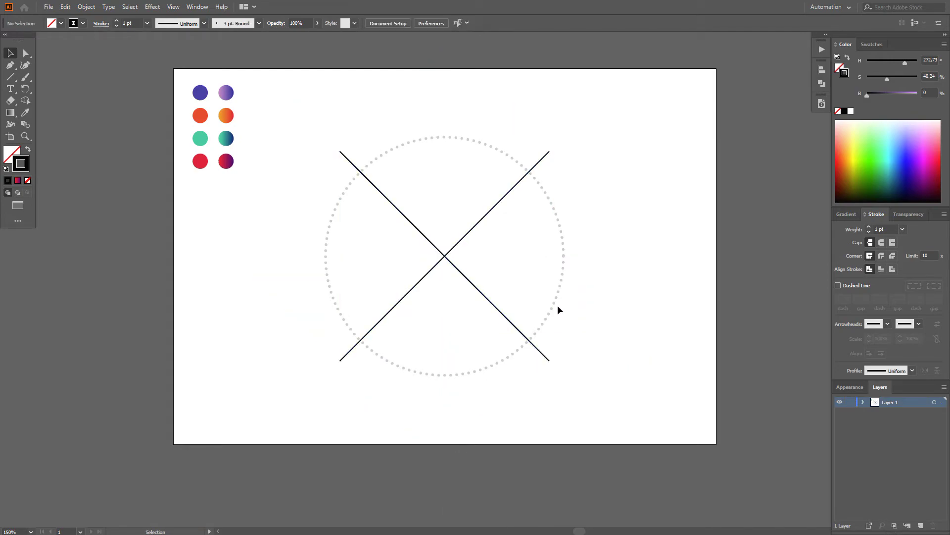
Make the dotted ring's dashes align to corners and path ends.
{"action": "left_click", "coordinate": [555, 301]}
{"action": "left_click", "coordinate": [932, 286]}
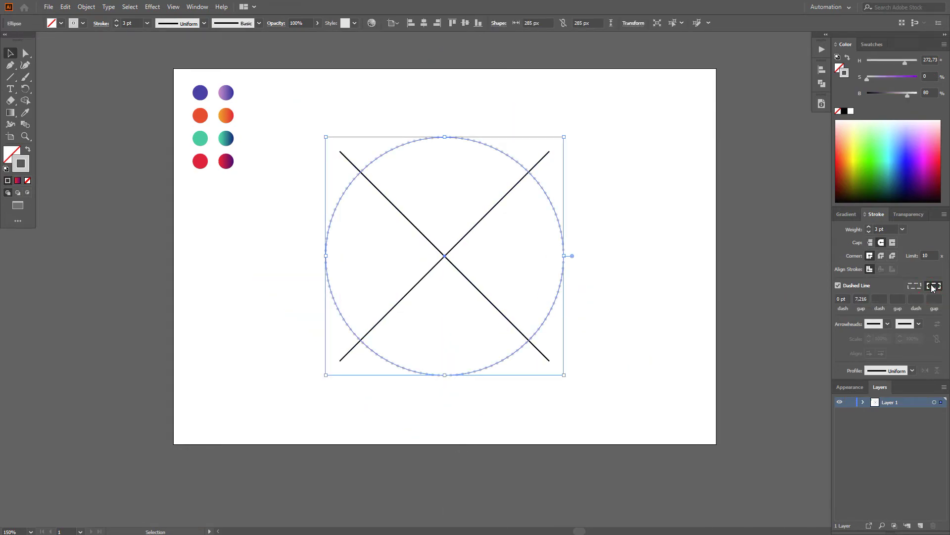
{"action": "left_click", "coordinate": [672, 257]}
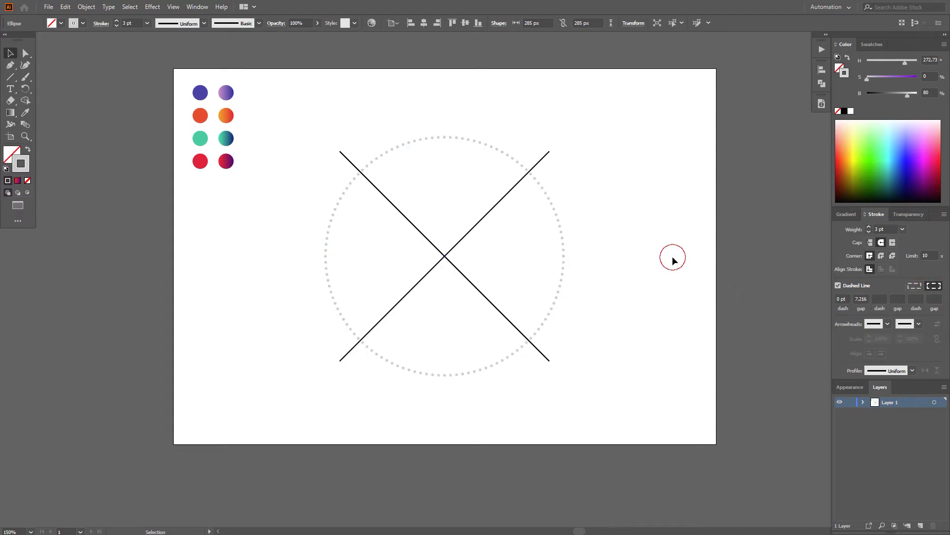
Draw a gray-filled circle about 11.6 px wide centered where the upper-left line crosses the dotted ring.
{"action": "left_click_drag", "start_coordinate": [13, 79], "coordinate": [37, 89]}
{"action": "scroll", "coordinate": [364, 177], "scroll_direction": "up", "scroll_amount": 4}
{"action": "left_click_drag", "start_coordinate": [361, 190], "coordinate": [380, 171]}
{"action": "key", "text": "shift+x"}
{"action": "scroll", "coordinate": [395, 181], "scroll_direction": "down", "scroll_amount": 5}
{"action": "key", "text": "v"}
{"action": "scroll", "coordinate": [388, 185], "scroll_direction": "up", "scroll_amount": 3}
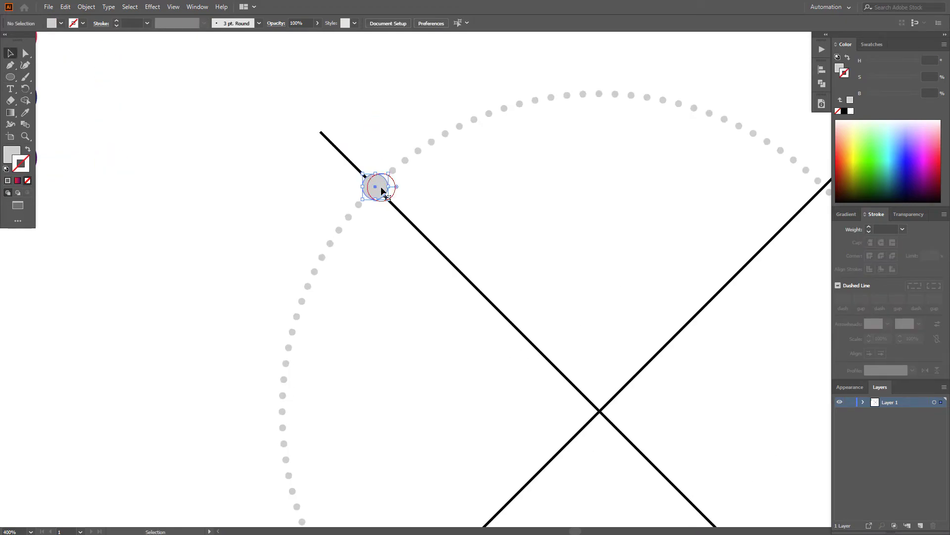
Paste a copy of the small circle in front, enlarge it to about 21 px, and turn its fill into a 3 pt gray stroke.
{"action": "key", "text": "ctrl+c"}
{"action": "key", "text": "ctrl+f"}
{"action": "left_click_drag", "start_coordinate": [389, 200], "coordinate": [401, 210]}
{"action": "key", "text": "shift+x"}
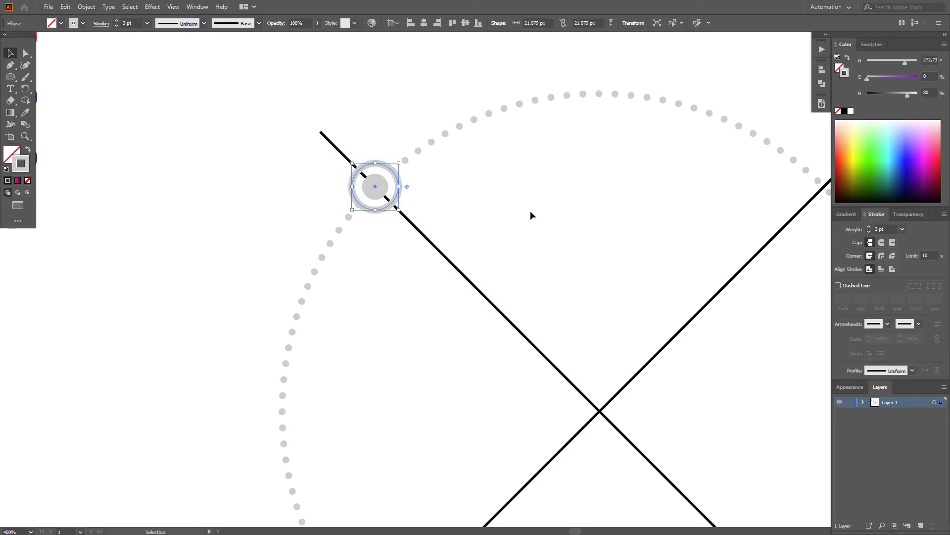
{"action": "scroll", "coordinate": [316, 205], "scroll_direction": "down", "scroll_amount": 1}
{"action": "left_click", "coordinate": [357, 109]}
{"action": "scroll", "coordinate": [466, 224], "scroll_direction": "down", "scroll_amount": 1}
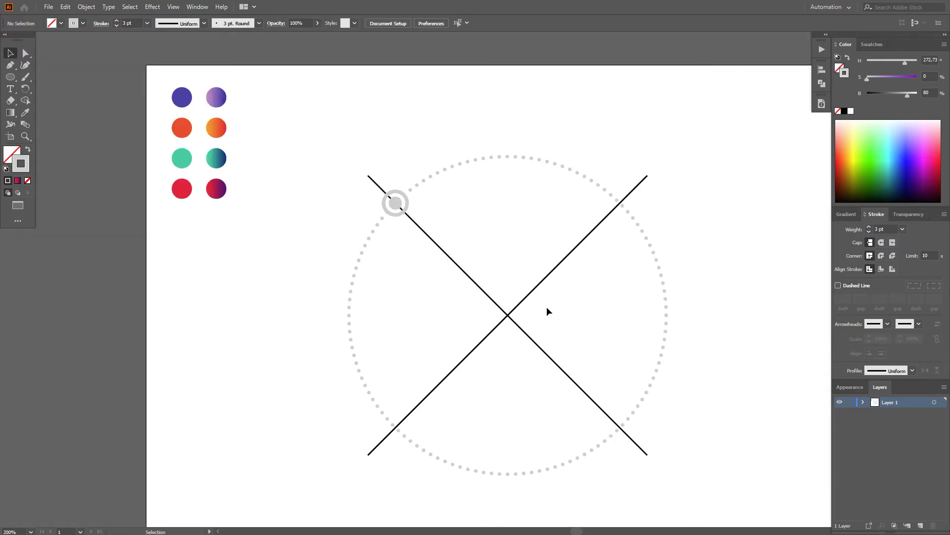
Delete the diagonal black guide lines inside the dotted ring.
{"action": "left_click", "coordinate": [521, 304]}
{"action": "key", "text": "Delete"}
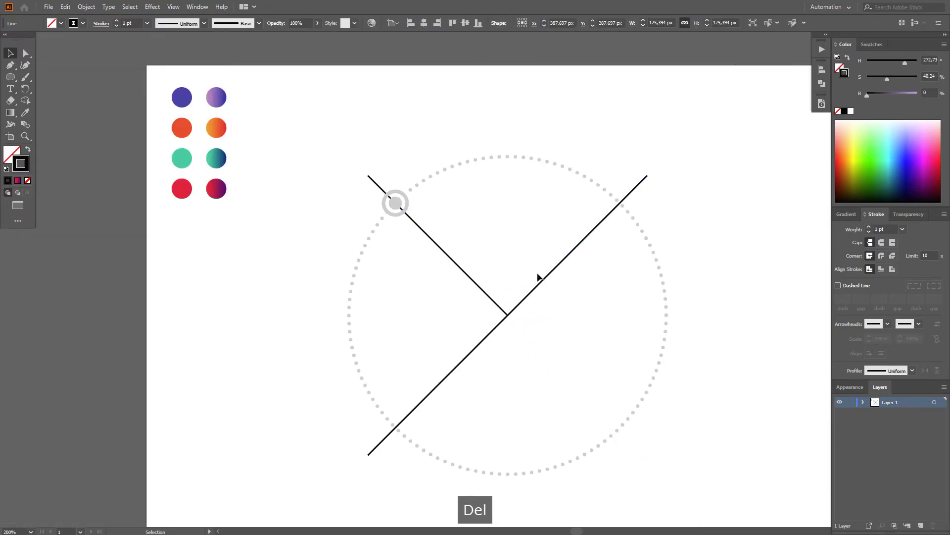
{"action": "left_click", "coordinate": [480, 283]}
{"action": "key", "text": "Delete"}
{"action": "left_click", "coordinate": [477, 344]}
{"action": "key", "text": "Delete"}
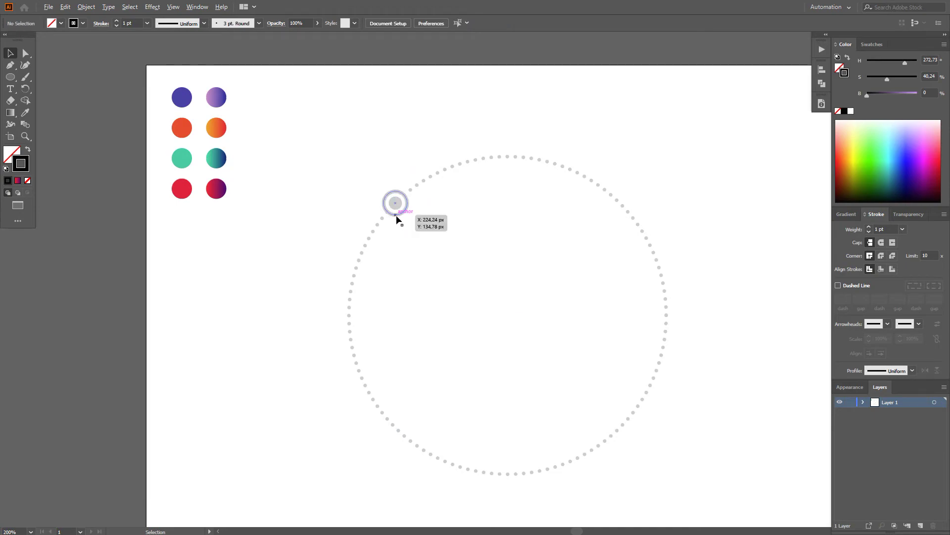
Copy the dot and its surrounding circle around the dotted ring's center in 90° increments to make four markers.
{"action": "scroll", "coordinate": [396, 219], "scroll_direction": "down", "scroll_amount": 1}
{"action": "left_click", "coordinate": [397, 212]}
{"action": "key", "text": "r"}
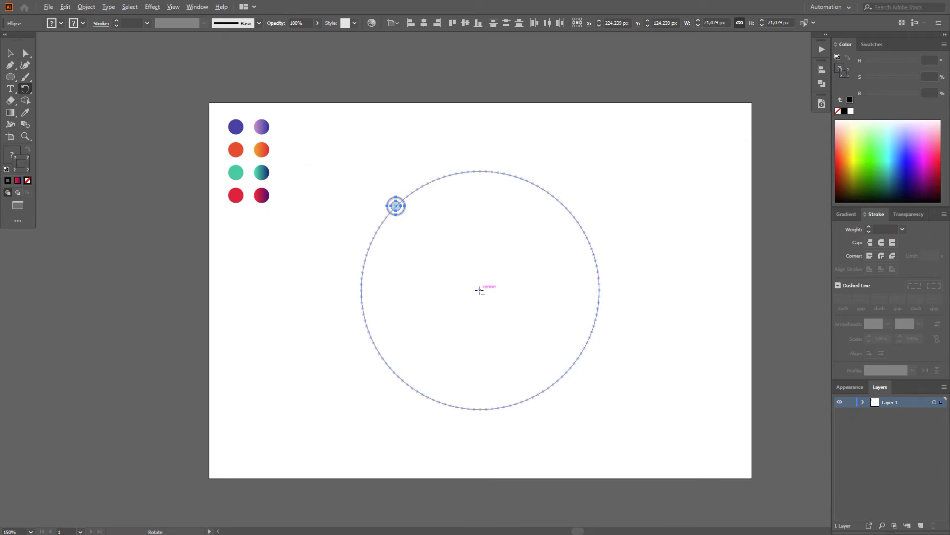
{"action": "left_click", "coordinate": [479, 291], "text": "alt"}
{"action": "left_click", "coordinate": [490, 229]}
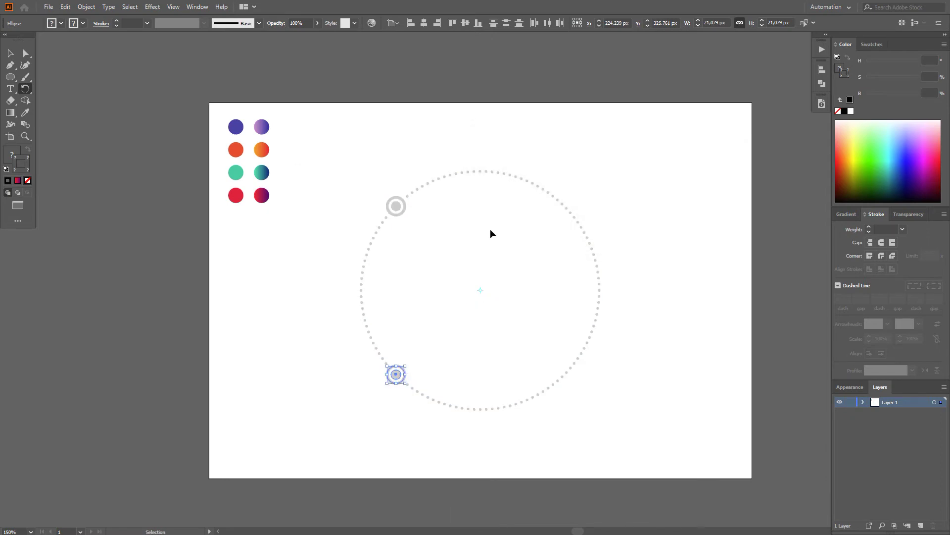
{"action": "key", "text": "ctrl+d"}
{"action": "key", "text": "ctrl+d"}
{"action": "key", "text": "v"}
{"action": "left_click", "coordinate": [646, 254]}
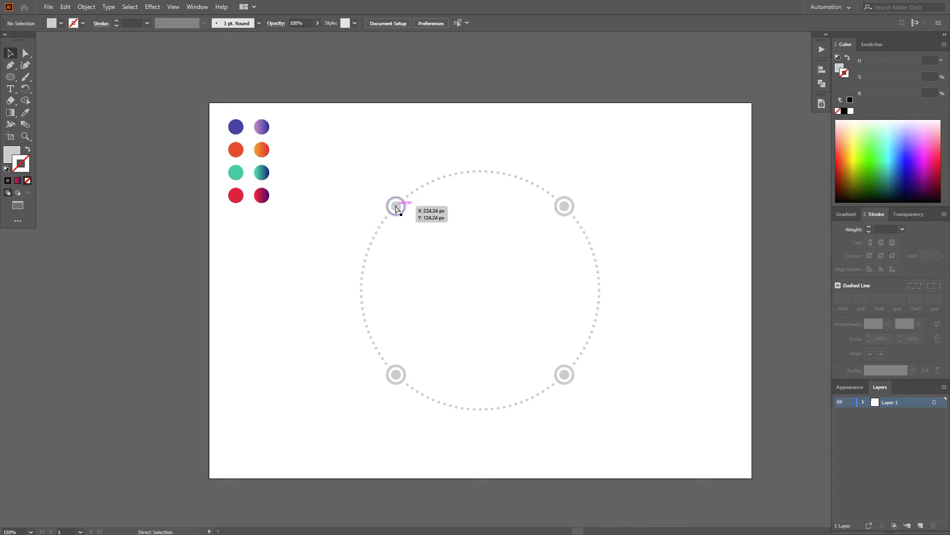
Show all the hidden circles and shadows again and display the color swatches.
{"action": "key", "text": "ctrl+alt+3"}
{"action": "left_click", "coordinate": [652, 152]}
{"action": "left_click", "coordinate": [400, 204]}
{"action": "left_click", "coordinate": [869, 44]}
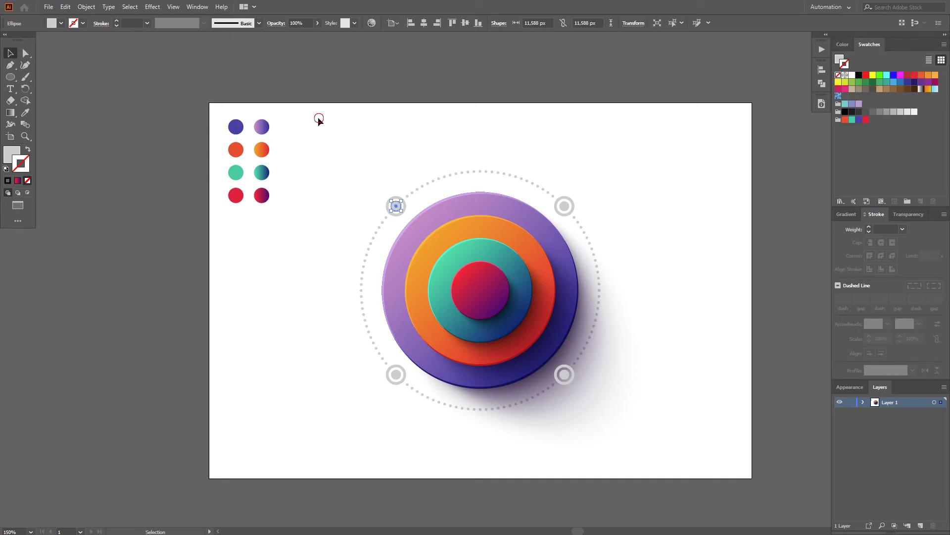
{"action": "left_click", "coordinate": [318, 118]}
{"action": "left_click_drag", "start_coordinate": [239, 122], "coordinate": [240, 120]}
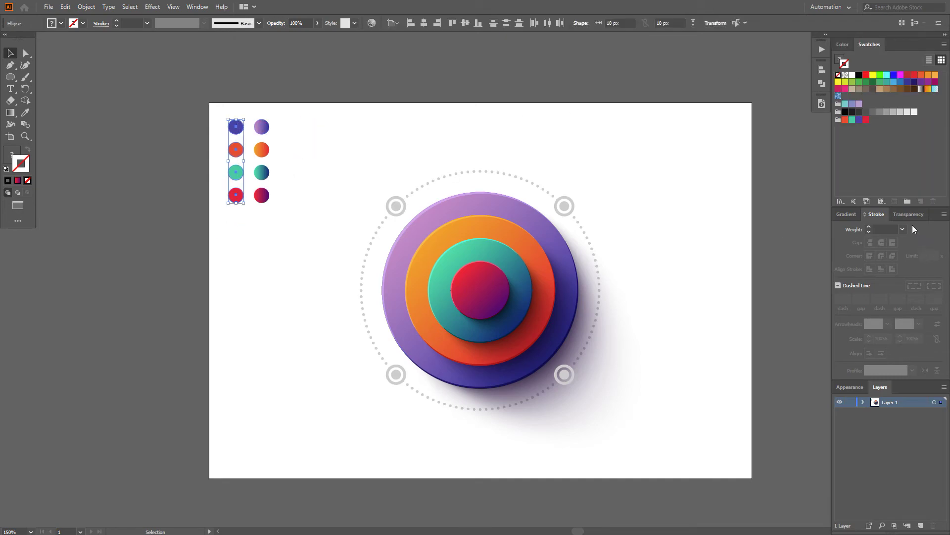
Fill the upper-left marker's inner dot with the indigo sampled from the solid palette circle.
{"action": "left_click_drag", "start_coordinate": [399, 221], "coordinate": [343, 187]}
{"action": "key", "text": "a"}
{"action": "left_click", "coordinate": [347, 182]}
{"action": "key", "text": "i"}
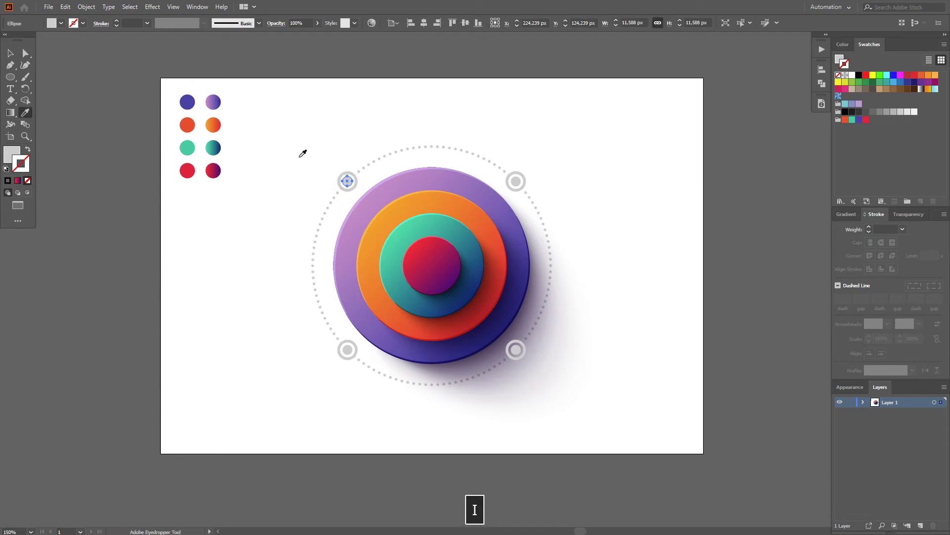
Fill the lower-left marker's inner dot with the orange sampled from the solid palette circle.
{"action": "key", "text": "a"}
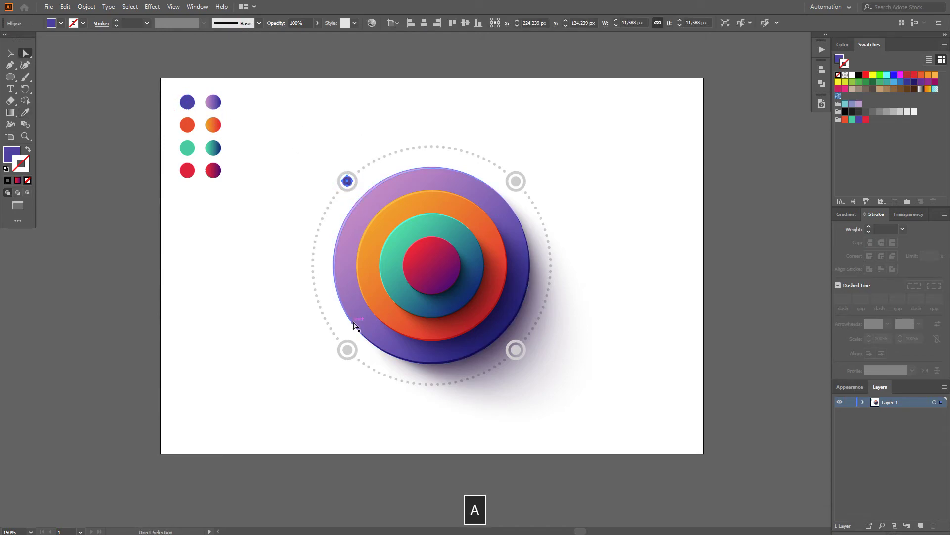
{"action": "left_click", "coordinate": [348, 351]}
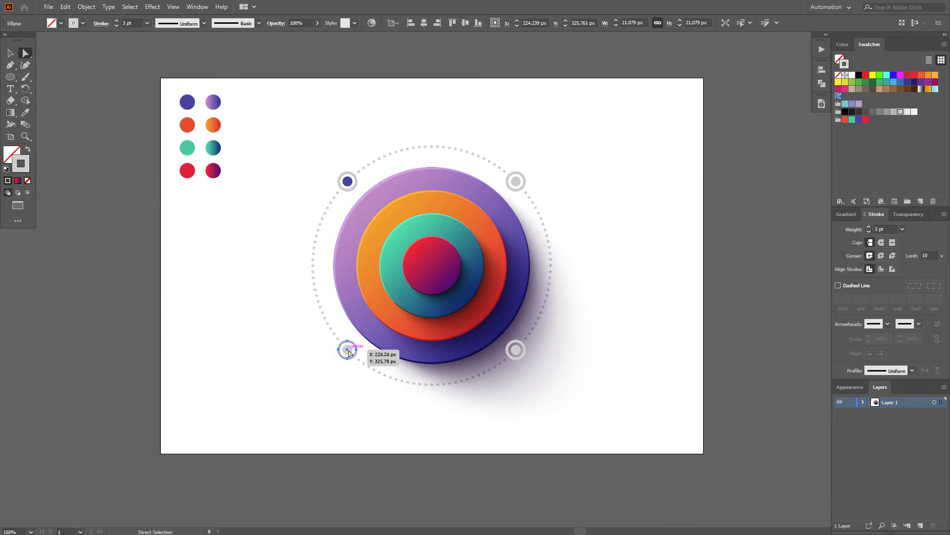
{"action": "left_click", "coordinate": [348, 351]}
{"action": "key", "text": "i"}
Fill the upper-right marker's inner dot with the teal sampled from the solid palette circle.
{"action": "key", "text": "a"}
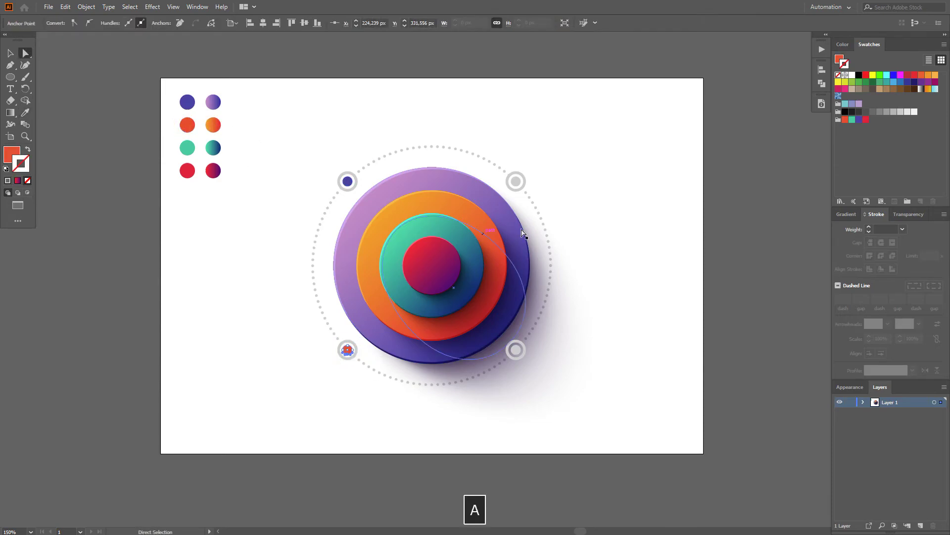
{"action": "left_click", "coordinate": [515, 181]}
{"action": "key", "text": "i"}
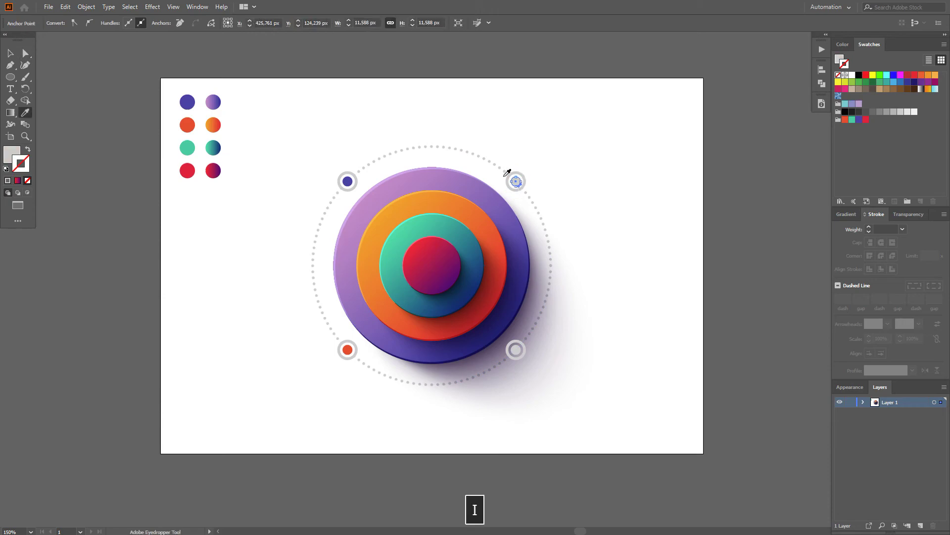
{"action": "left_click", "coordinate": [191, 145]}
Fill the lower-right marker's inner dot with the red sampled from the solid palette circle.
{"action": "key", "text": "a"}
{"action": "left_click", "coordinate": [517, 351]}
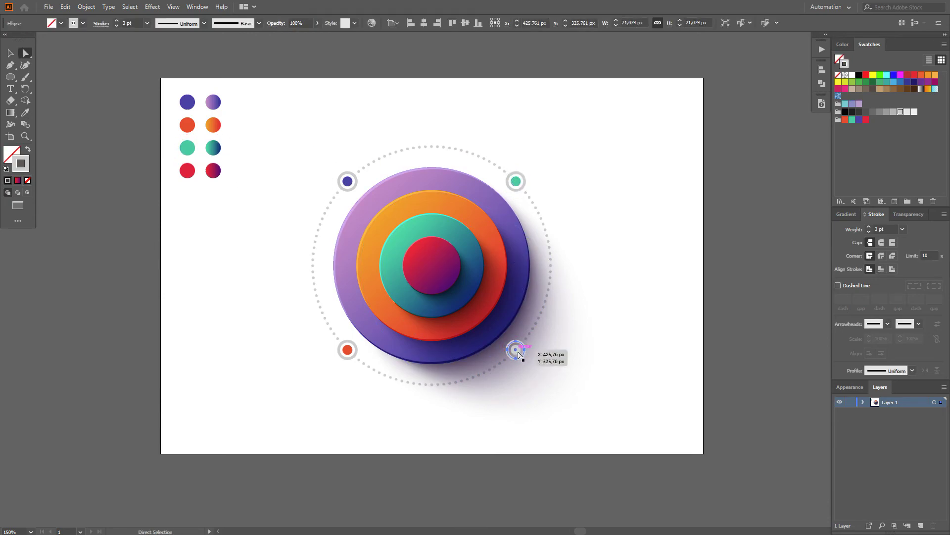
{"action": "key", "text": "i"}
{"action": "key", "text": "a"}
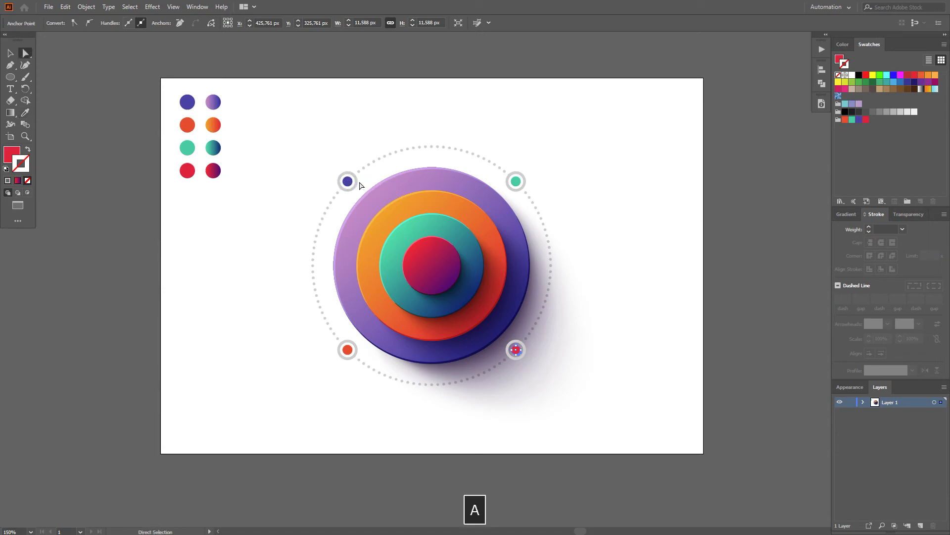
Color the four markers' outer ring strokes indigo, orange, teal and red to match their inner dots.
{"action": "left_click", "coordinate": [348, 182]}
{"action": "key", "text": "s"}
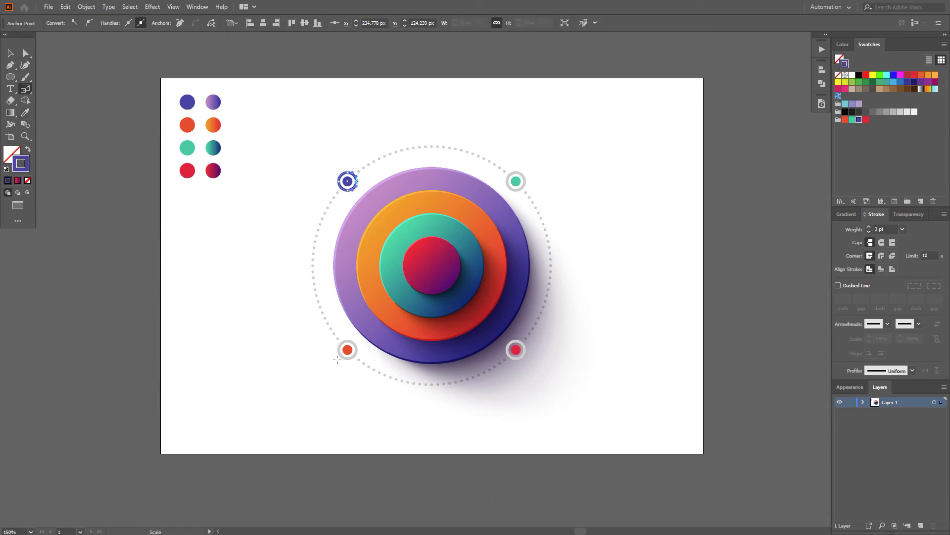
{"action": "key", "text": "a"}
{"action": "left_click", "coordinate": [339, 355]}
{"action": "left_click", "coordinate": [846, 120]}
{"action": "left_click", "coordinate": [516, 190]}
{"action": "left_click", "coordinate": [516, 358]}
{"action": "left_click", "coordinate": [866, 119]}
{"action": "key", "text": "v"}
{"action": "left_click", "coordinate": [694, 201]}
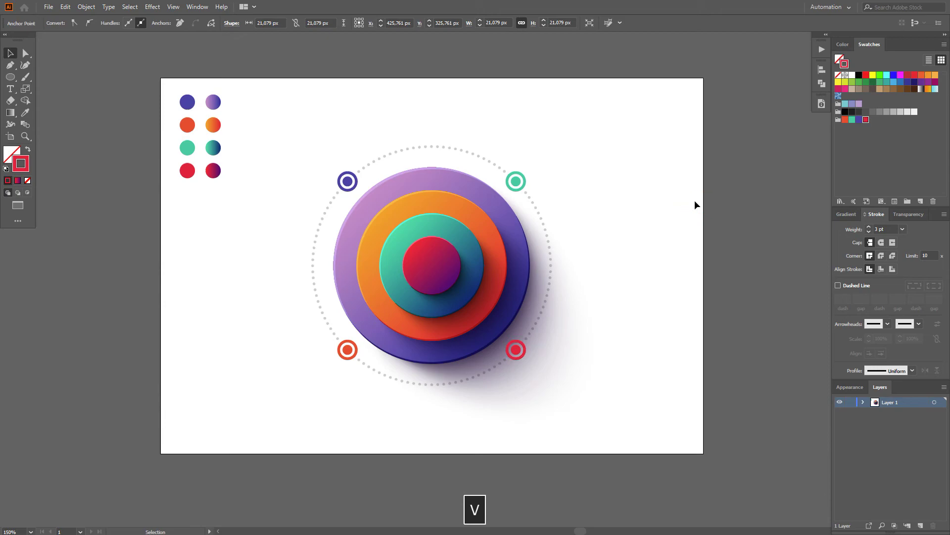
Select all four ring markers, cut them, and paste them behind the large circle's shadow.
{"action": "left_click", "coordinate": [519, 182], "text": "shift"}
{"action": "scroll", "coordinate": [374, 161], "scroll_direction": "up", "scroll_amount": 2}
{"action": "left_click", "coordinate": [316, 152]}
{"action": "left_click_drag", "start_coordinate": [307, 156], "coordinate": [323, 198]}
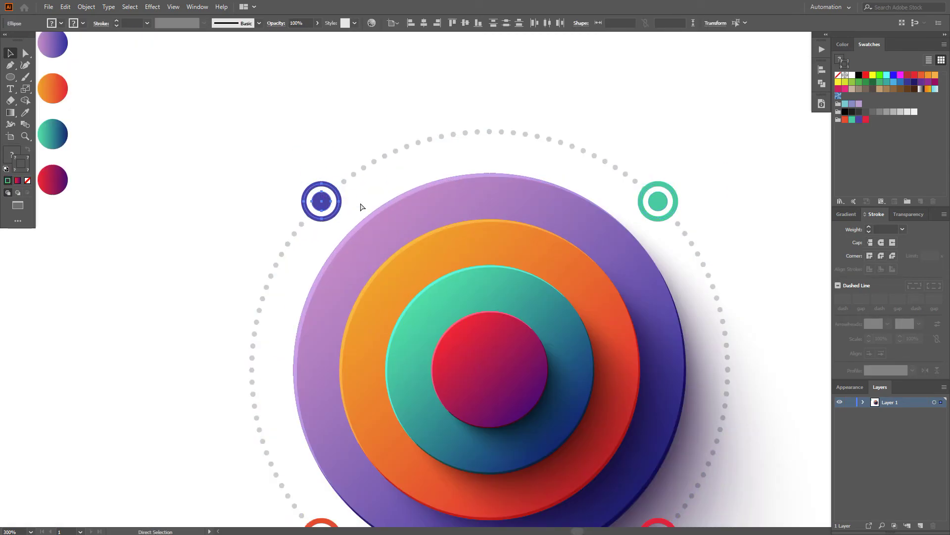
{"action": "scroll", "coordinate": [594, 206], "scroll_direction": "down", "scroll_amount": 1}
{"action": "left_click", "coordinate": [638, 194], "text": "shift"}
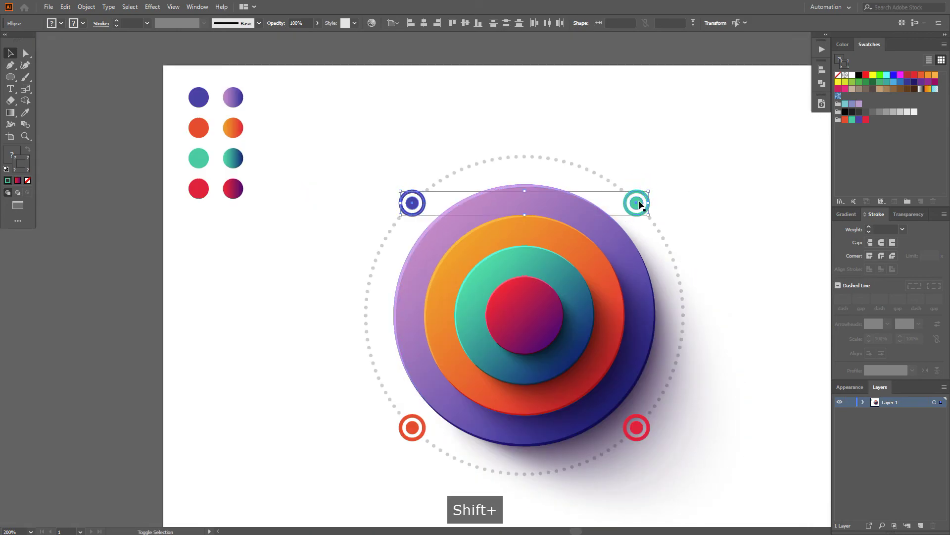
{"action": "left_click", "coordinate": [642, 430], "text": "shift"}
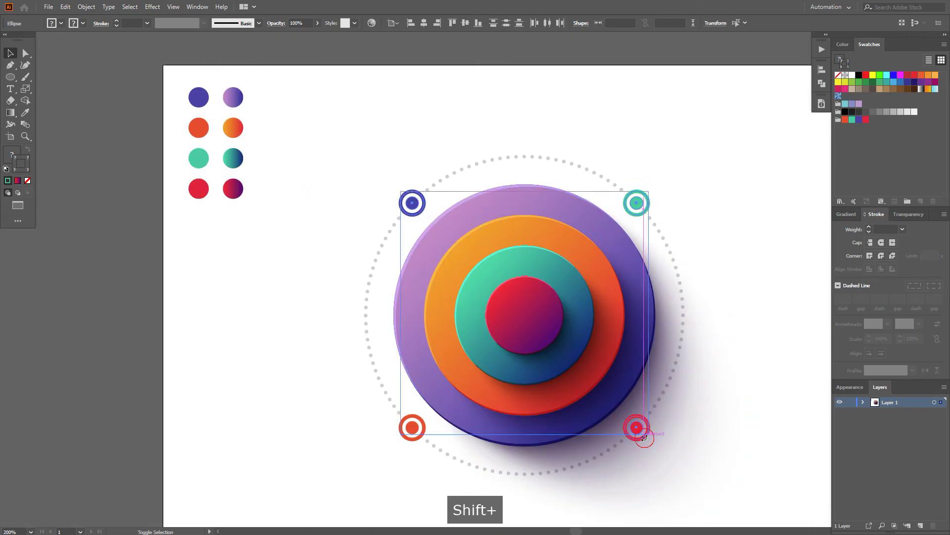
{"action": "left_click", "coordinate": [413, 424], "text": "shift"}
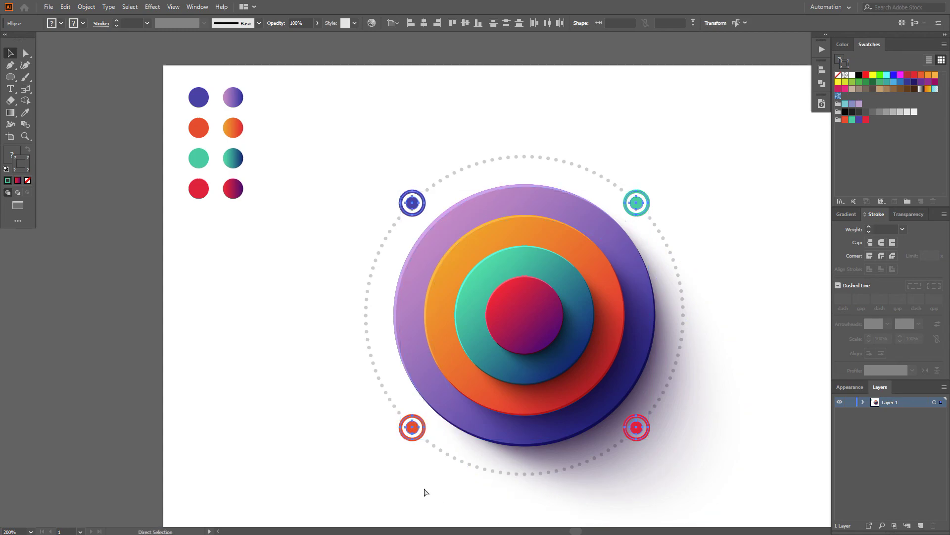
{"action": "key", "text": "ctrl+x"}
{"action": "left_click", "coordinate": [723, 332]}
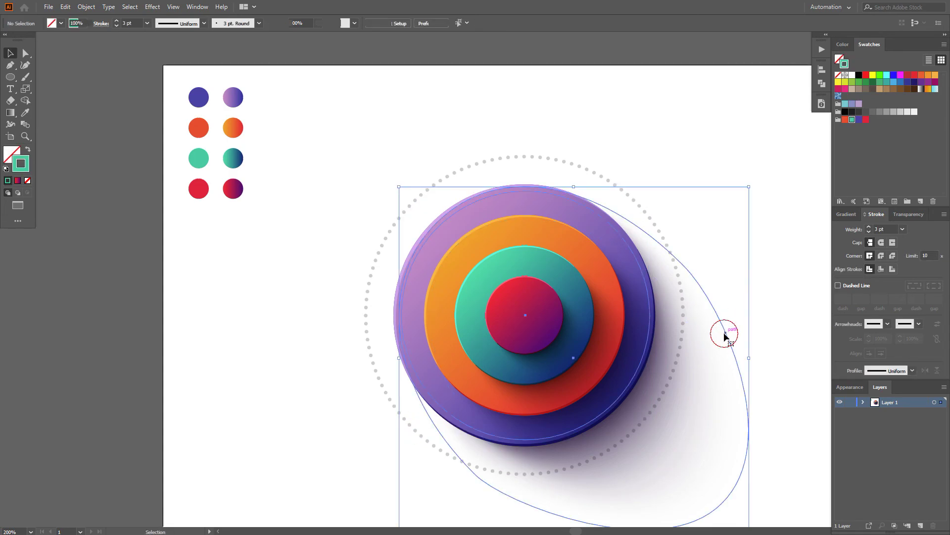
{"action": "key", "text": "ctrl+b"}
Add the heading "INFODATA 01" near the upper-left marker and set it in bold Open Sans.
{"action": "scroll", "coordinate": [724, 332], "scroll_direction": "down", "scroll_amount": 1}
{"action": "key", "text": "space"}
{"action": "left_click_drag", "start_coordinate": [715, 331], "coordinate": [598, 314]}
{"action": "left_click", "coordinate": [634, 237]}
{"action": "left_click", "coordinate": [11, 89]}
{"action": "left_click", "coordinate": [332, 148]}
{"action": "type", "text": "INFODATA 01"}
{"action": "key", "text": "Escape"}
{"action": "left_click", "coordinate": [359, 23]}
{"action": "type", "text": "op"}
{"action": "left_click", "coordinate": [366, 164]}
Delete all the palette circles from the artboard's upper-left corner.
{"action": "left_click_drag", "start_coordinate": [258, 225], "coordinate": [194, 125]}
{"action": "key", "text": "Delete"}
Add a right-aligned Lorem ipsum paragraph below the heading in dark gray Open Sans Regular, 6 pt.
{"action": "left_click_drag", "start_coordinate": [391, 148], "coordinate": [325, 202]}
{"action": "scroll", "coordinate": [325, 203], "scroll_direction": "up", "scroll_amount": 1}
{"action": "left_click_drag", "start_coordinate": [334, 203], "coordinate": [305, 176]}
{"action": "left_click", "coordinate": [313, 153]}
{"action": "left_click", "coordinate": [285, 131]}
{"action": "key", "text": "space"}
{"action": "left_click_drag", "start_coordinate": [308, 206], "coordinate": [282, 215]}
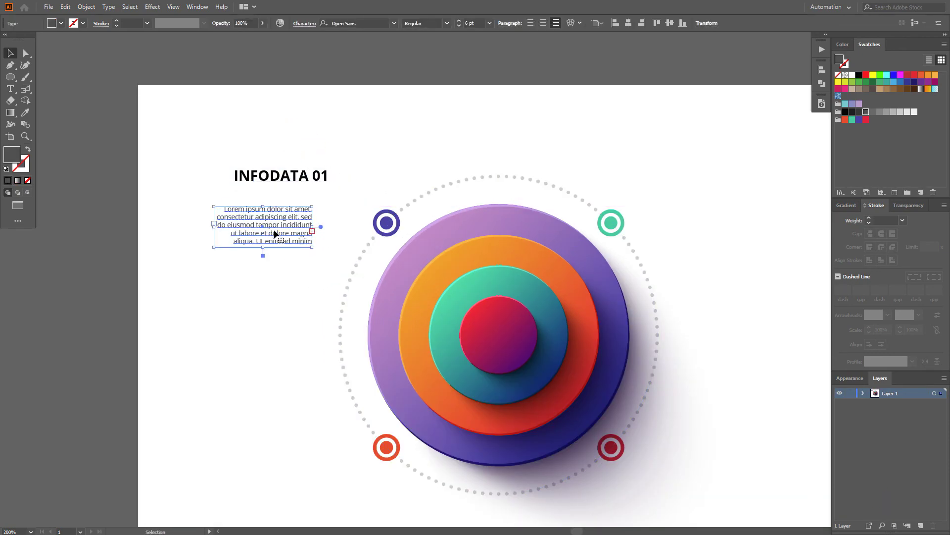
Tighten the gap between the heading and its paragraph and move both closer to the upper-left marker.
{"action": "left_click", "coordinate": [272, 261]}
{"action": "left_click", "coordinate": [278, 261]}
{"action": "scroll", "coordinate": [280, 260], "scroll_direction": "down", "scroll_amount": 1}
{"action": "left_click_drag", "start_coordinate": [280, 258], "coordinate": [297, 192]}
{"action": "left_click_drag", "start_coordinate": [295, 228], "coordinate": [304, 229]}
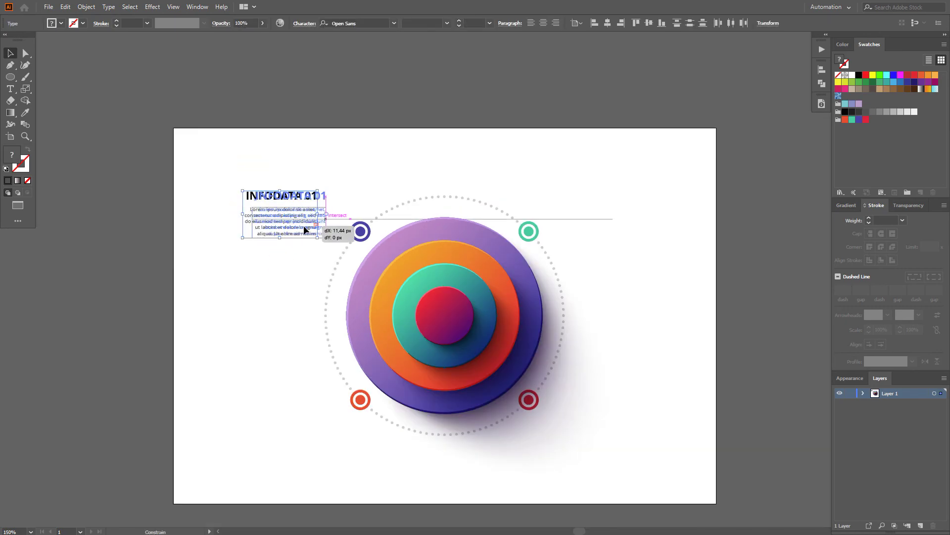
{"action": "left_click", "coordinate": [284, 162]}
Copy the heading and paragraph straight down beside the lower-left marker and group each text block.
{"action": "left_click_drag", "start_coordinate": [267, 155], "coordinate": [292, 231]}
{"action": "left_click_drag", "start_coordinate": [296, 228], "coordinate": [289, 409]}
{"action": "left_click", "coordinate": [289, 262]}
{"action": "key", "text": "ctrl+g"}
{"action": "left_click_drag", "start_coordinate": [255, 136], "coordinate": [278, 262]}
{"action": "key", "text": "ctrl+g"}
Center both text blocks vertically on their neighboring indigo and orange markers.
{"action": "left_click", "coordinate": [360, 230], "text": "shift"}
{"action": "left_click", "coordinate": [360, 231]}
{"action": "left_click", "coordinate": [374, 23]}
{"action": "left_click", "coordinate": [292, 410]}
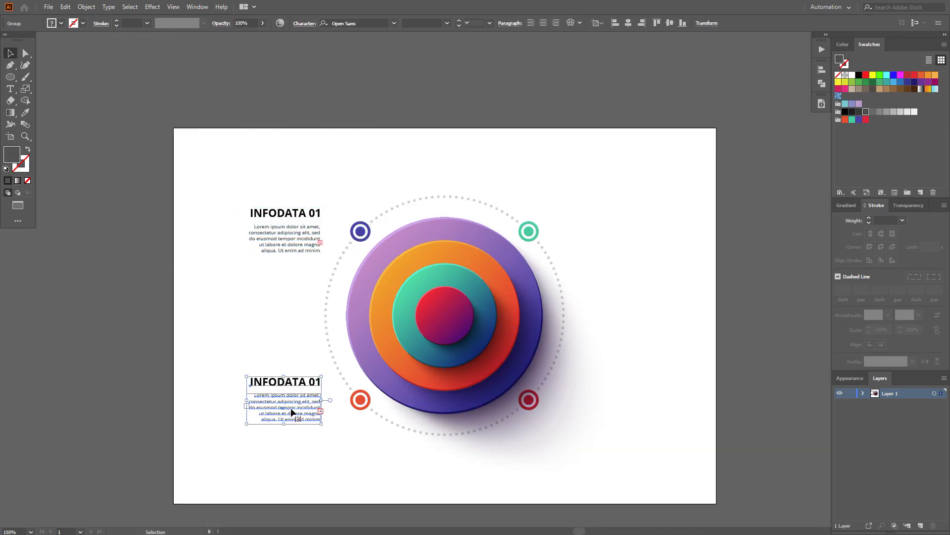
{"action": "left_click", "coordinate": [359, 400], "text": "shift"}
{"action": "left_click", "coordinate": [359, 401]}
{"action": "left_click", "coordinate": [374, 23]}
Copy both left text blocks horizontally to the right side of the circles, level with the originals.
{"action": "left_click_drag", "start_coordinate": [242, 145], "coordinate": [329, 443]}
{"action": "left_click_drag", "start_coordinate": [283, 417], "coordinate": [605, 417]}
{"action": "left_click", "coordinate": [683, 341]}
Left-align the two right-hand paragraphs and line up their headings with the paragraphs' left edges.
{"action": "key", "text": "a"}
{"action": "left_click", "coordinate": [623, 407]}
{"action": "left_click", "coordinate": [620, 243], "text": "shift"}
{"action": "left_click", "coordinate": [531, 22]}
{"action": "left_click", "coordinate": [629, 214]}
{"action": "left_click", "coordinate": [633, 378], "text": "shift"}
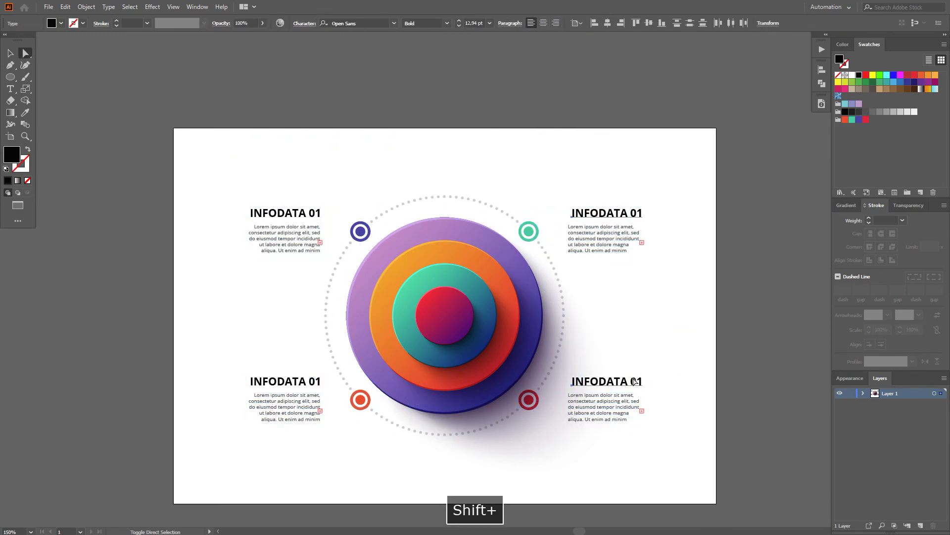
{"action": "scroll", "coordinate": [615, 217], "scroll_direction": "up", "scroll_amount": 1}
{"action": "key", "text": "ctrl+shift+a"}
Renumber the headings clockwise: upper right "INFODATA 02", lower right "INFODATA 03" and lower left "INFODATA 04".
{"action": "scroll", "coordinate": [619, 220], "scroll_direction": "down", "scroll_amount": 1}
{"action": "key", "text": "t"}
{"action": "left_click_drag", "start_coordinate": [640, 212], "coordinate": [634, 212]}
{"action": "type", "text": "2"}
{"action": "left_click_drag", "start_coordinate": [640, 380], "coordinate": [634, 380]}
{"action": "type", "text": "3"}
{"action": "left_click_drag", "start_coordinate": [322, 380], "coordinate": [318, 381]}
{"action": "type", "text": "4"}
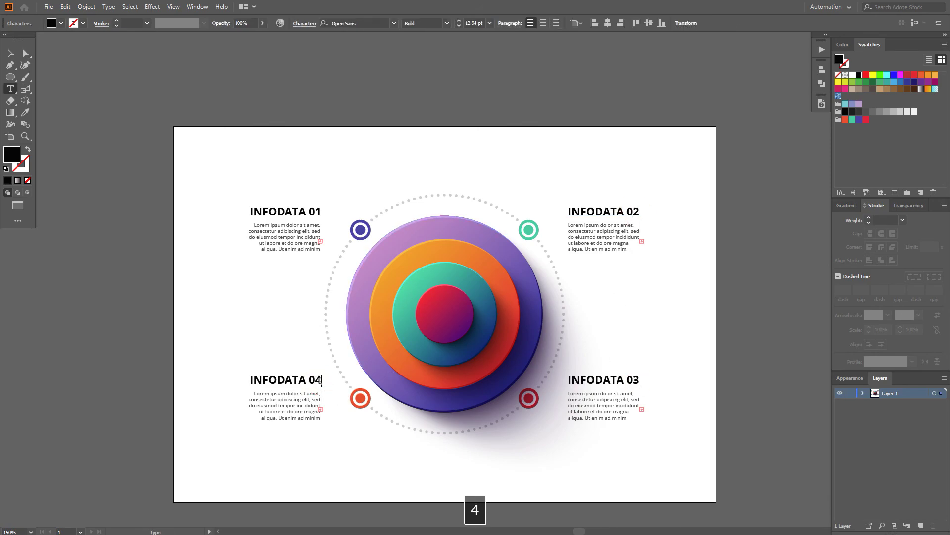
{"action": "key", "text": "Escape"}
{"action": "left_click_drag", "start_coordinate": [763, 349], "coordinate": [756, 330]}
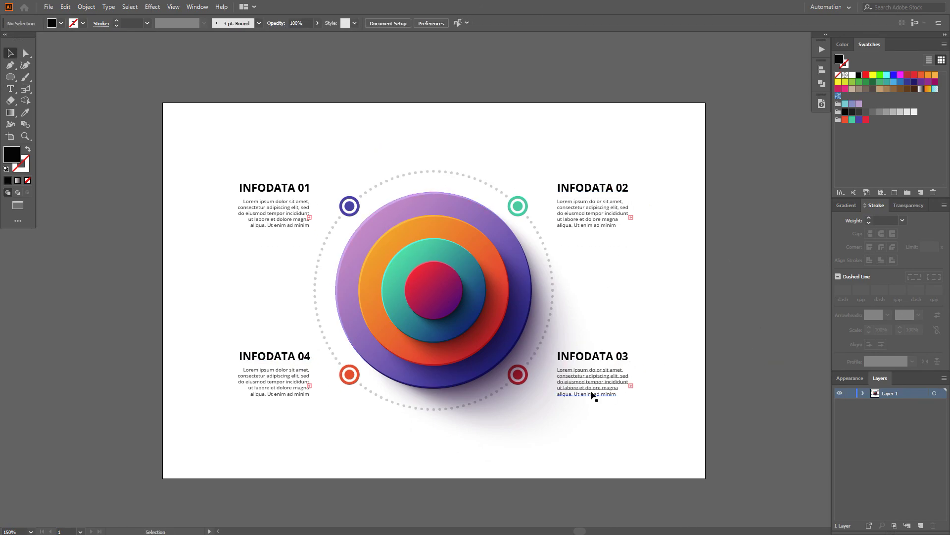
{"action": "scroll", "coordinate": [530, 369], "scroll_direction": "up", "scroll_amount": 1}
{"action": "left_click", "coordinate": [621, 282]}
{"action": "left_click", "coordinate": [742, 287]}
{"action": "left_click_drag", "start_coordinate": [744, 287], "coordinate": [714, 294]}
{"action": "scroll", "coordinate": [747, 296], "scroll_direction": "down", "scroll_amount": 1}
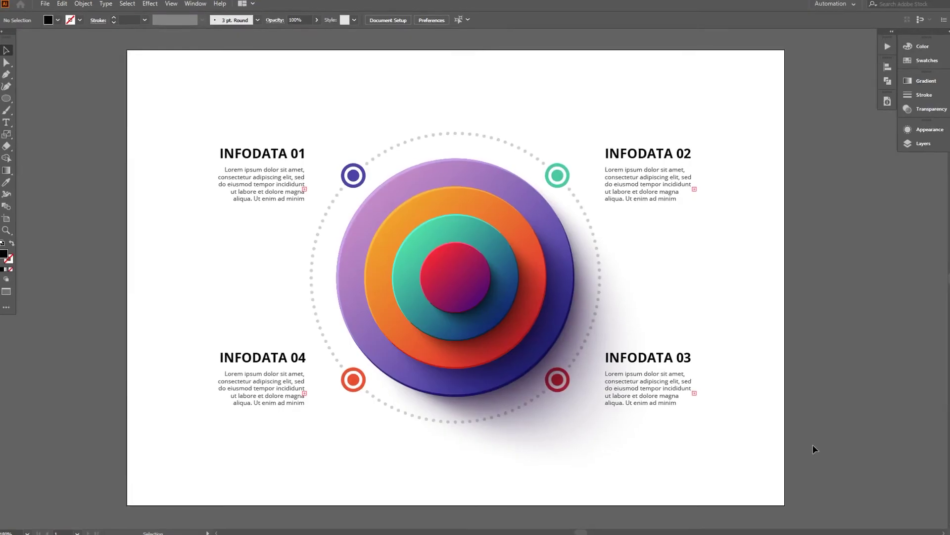